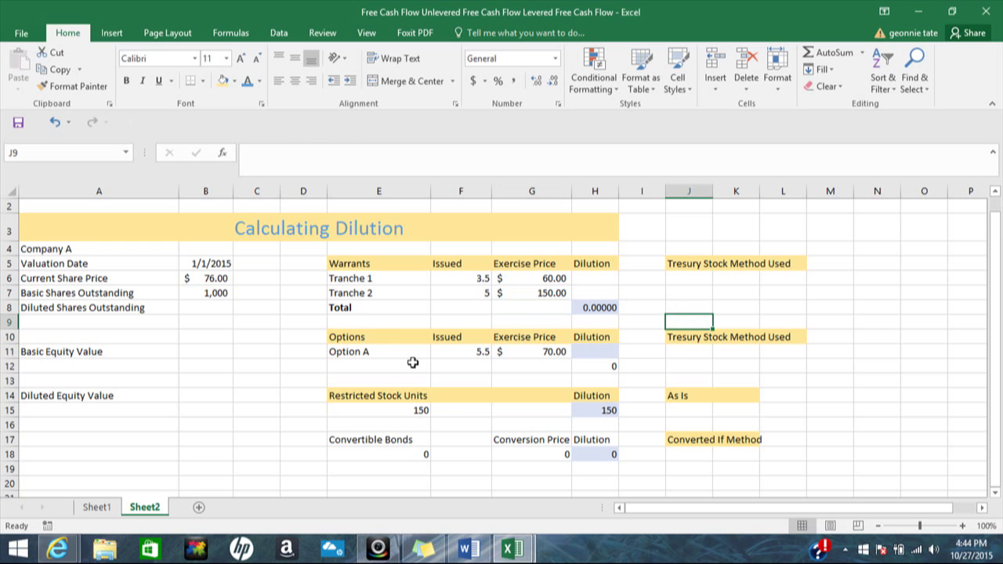
Examine the Option A entry and the restricted stock units with their dilution and As Is treatment.
left_click(394, 349)
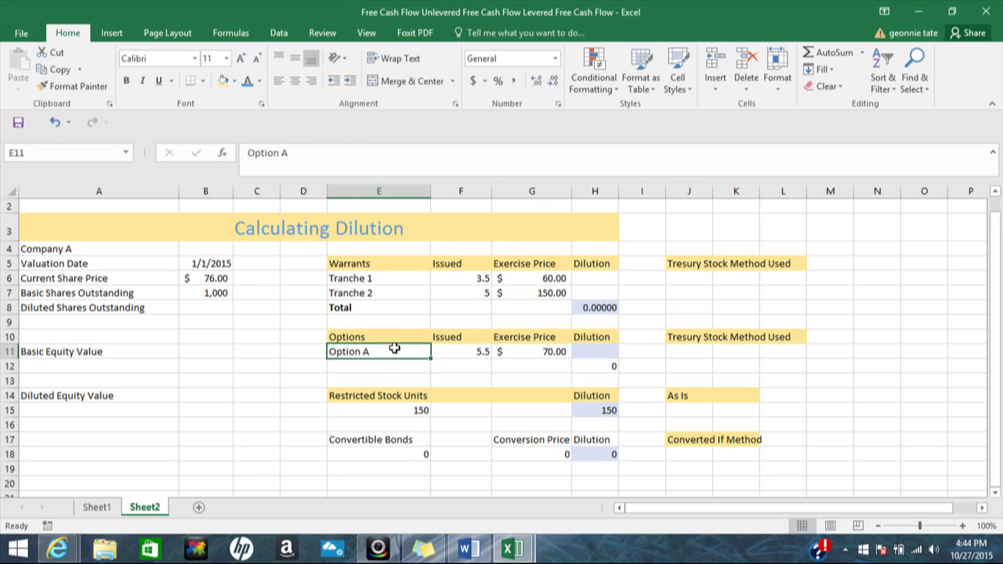
left_click(413, 394)
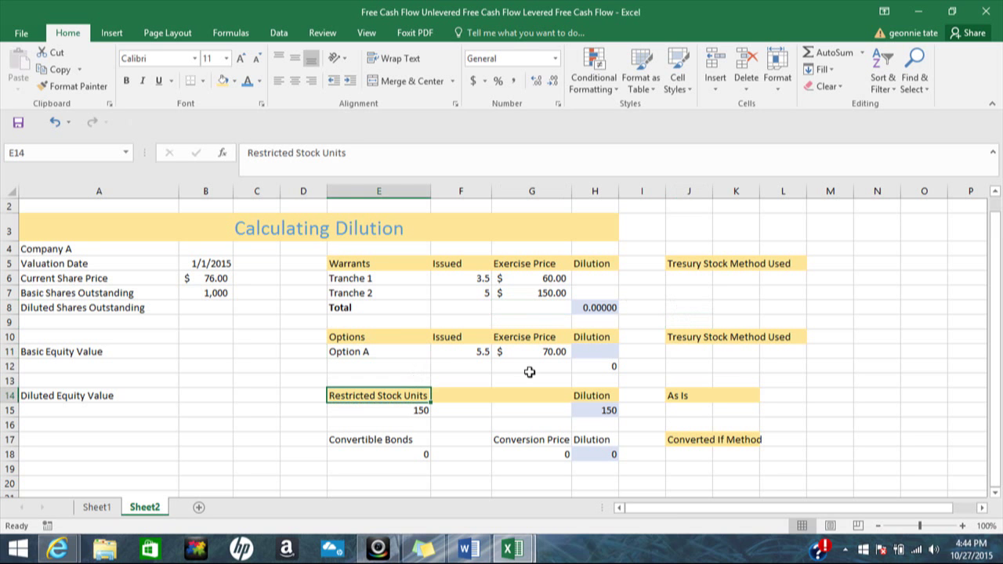
left_click(700, 394)
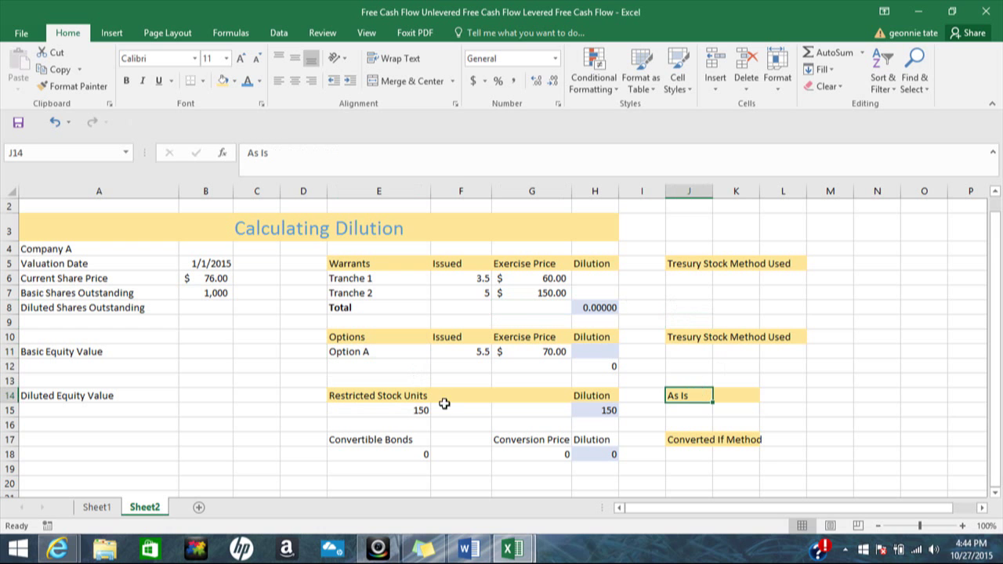
left_click(421, 411)
left_click(608, 412)
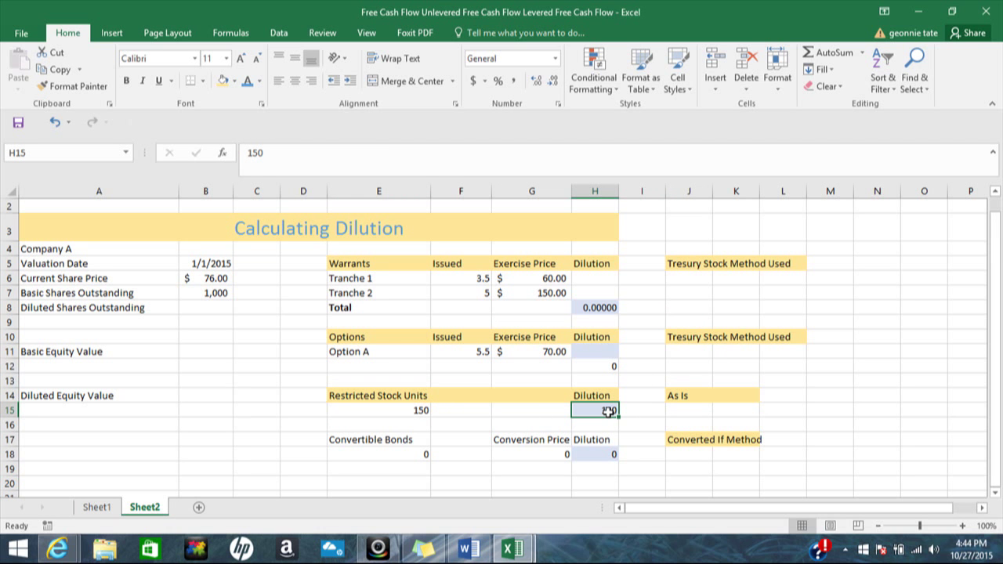
Build the Tranche 1 warrant dilution formula =F6-F6*G6/Stock_Price in H6, referencing the current share price cell for Stock_Price.
left_click(586, 280)
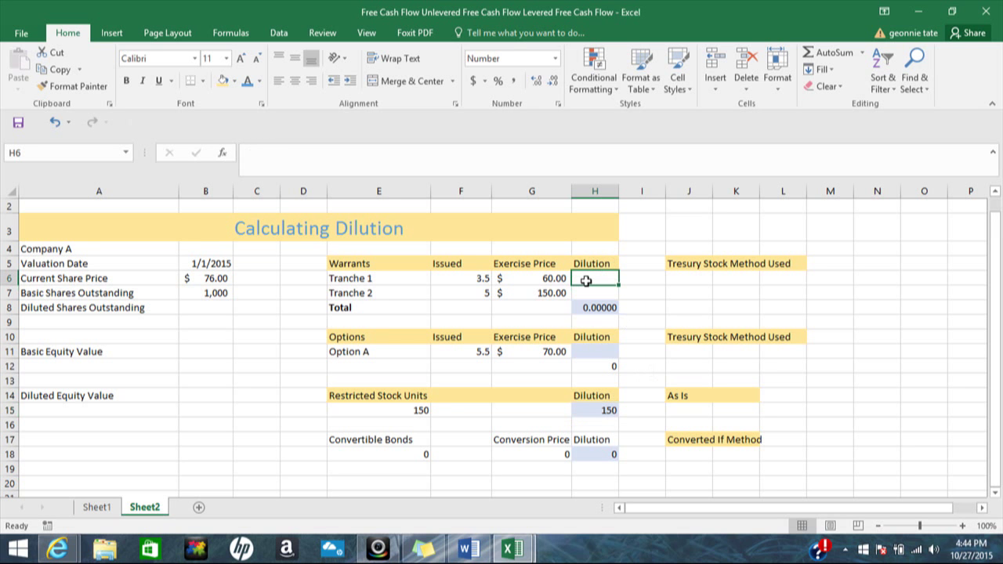
type("=")
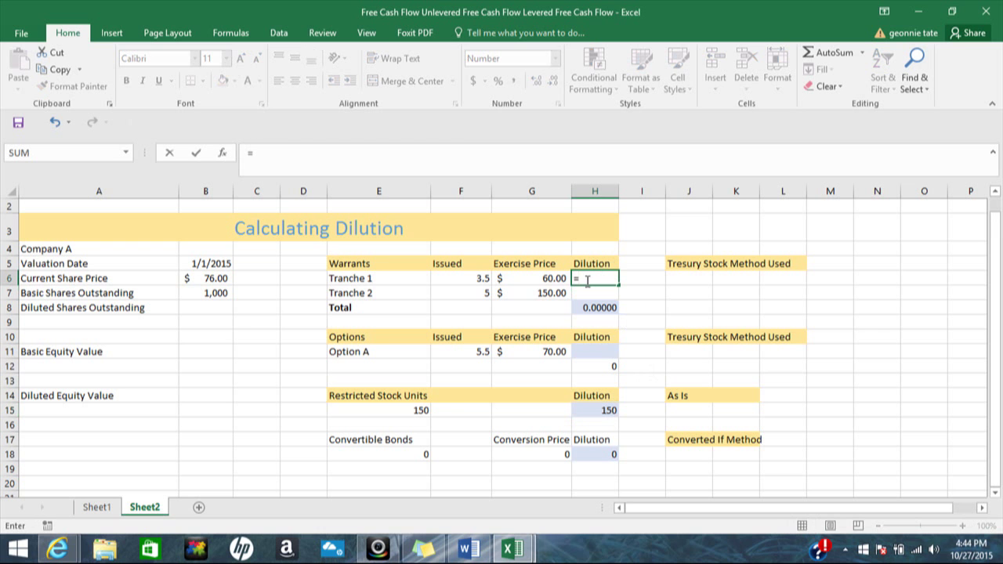
left_click(464, 278)
type("-")
left_click(463, 278)
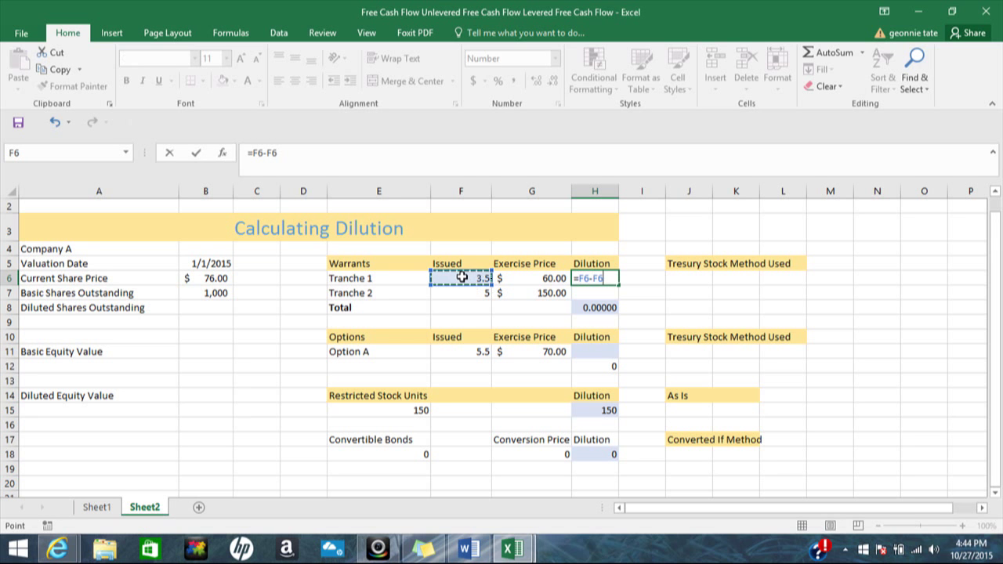
type("*")
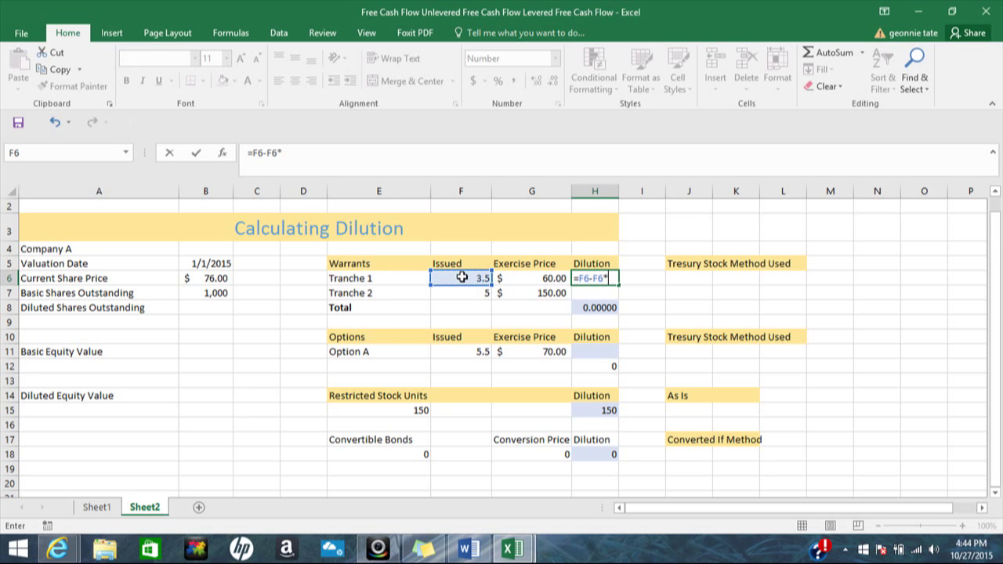
left_click(533, 278)
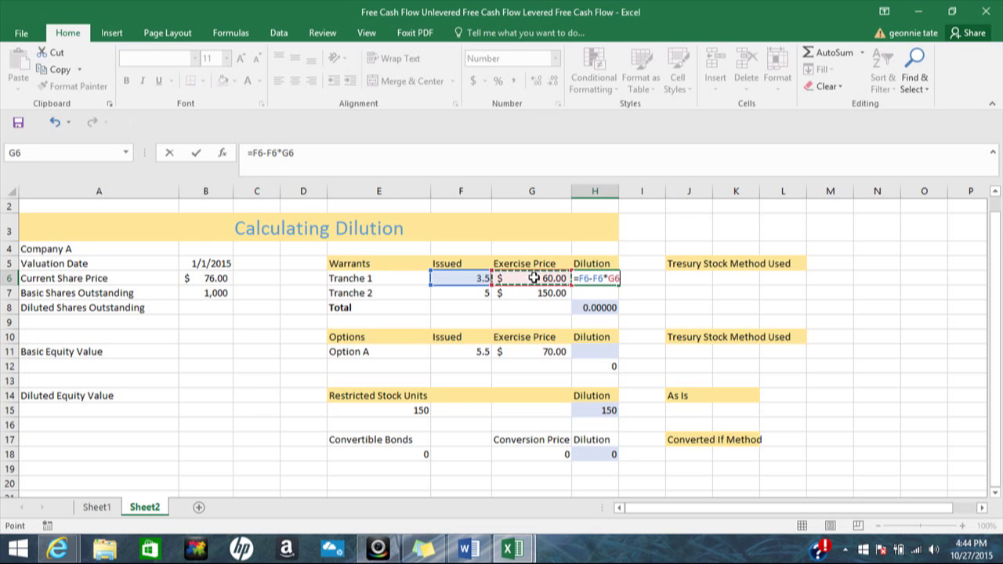
type("/")
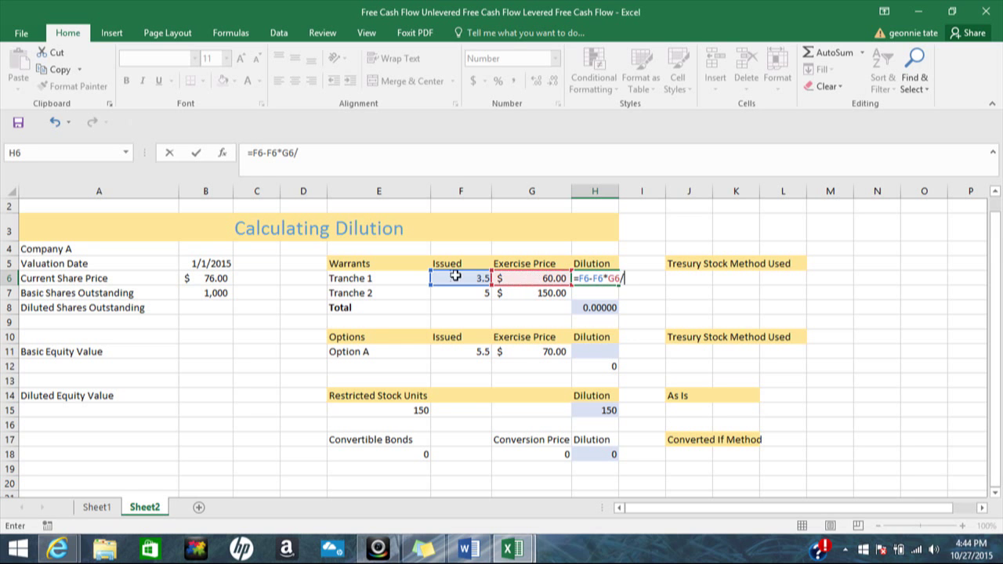
left_click(227, 278)
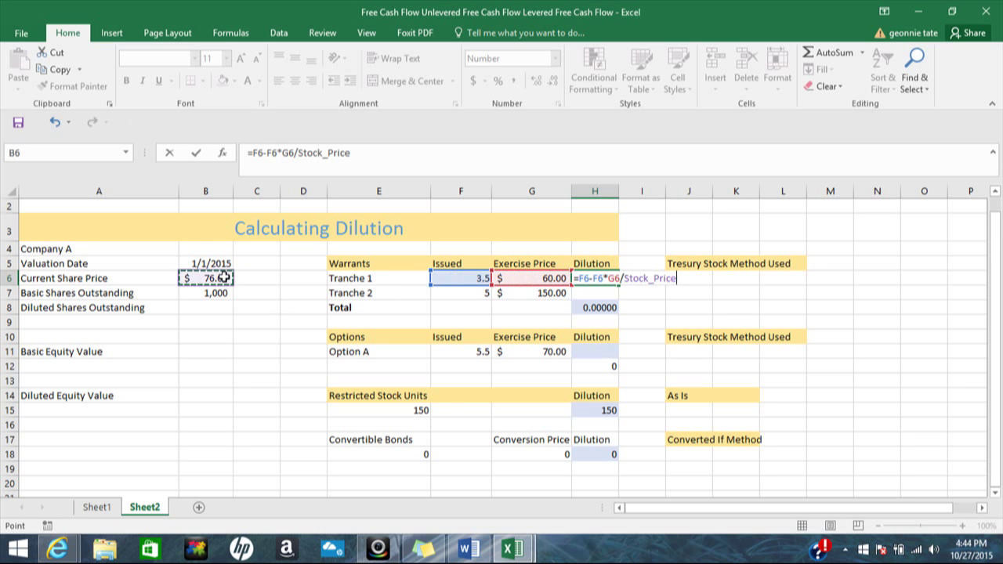
Wrap the H6 calculation in an IF that returns 0 when G6>Stock_Price and the existing expression otherwise, and commit the formula.
left_click(580, 278)
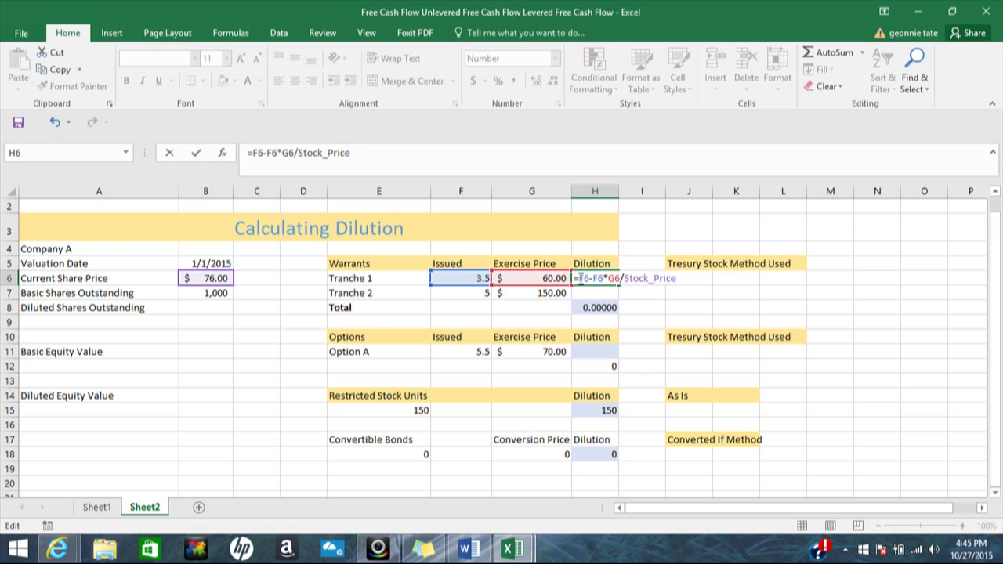
type("if")
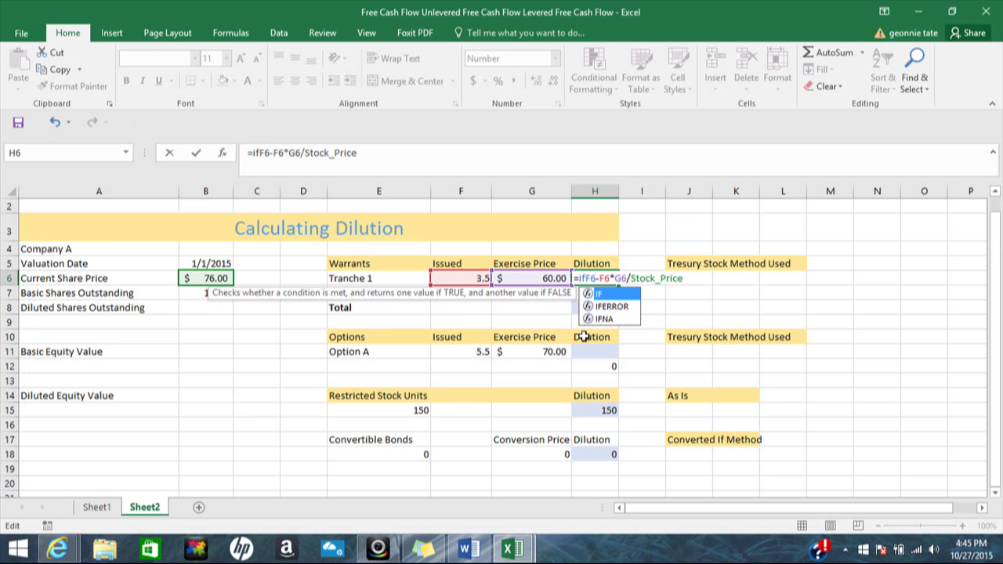
type("(")
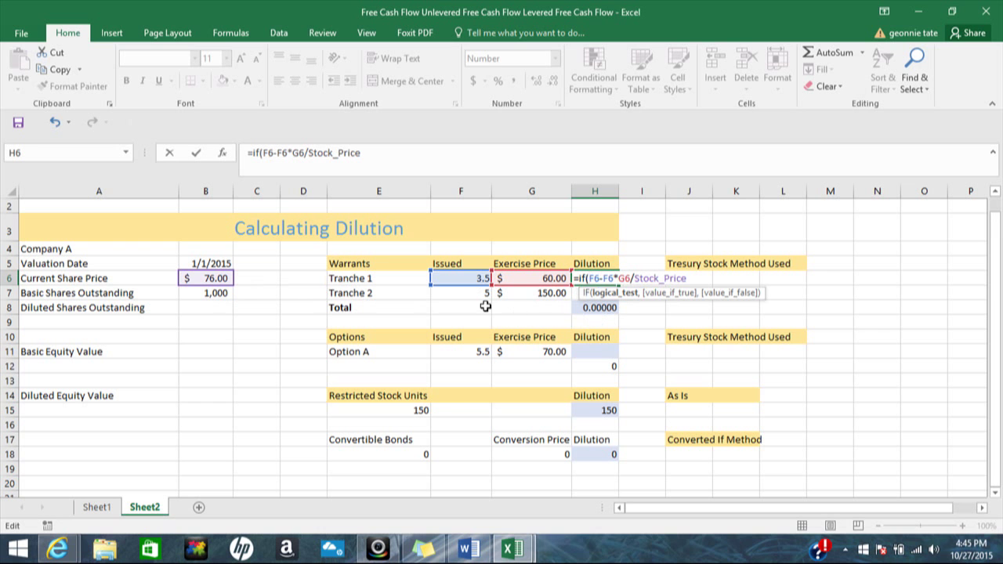
left_click(528, 280)
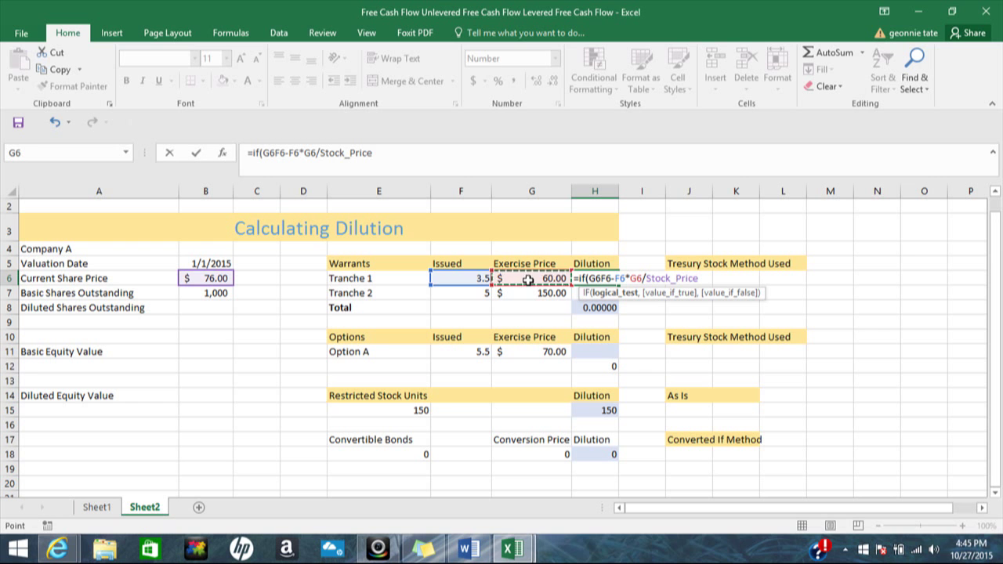
type(">")
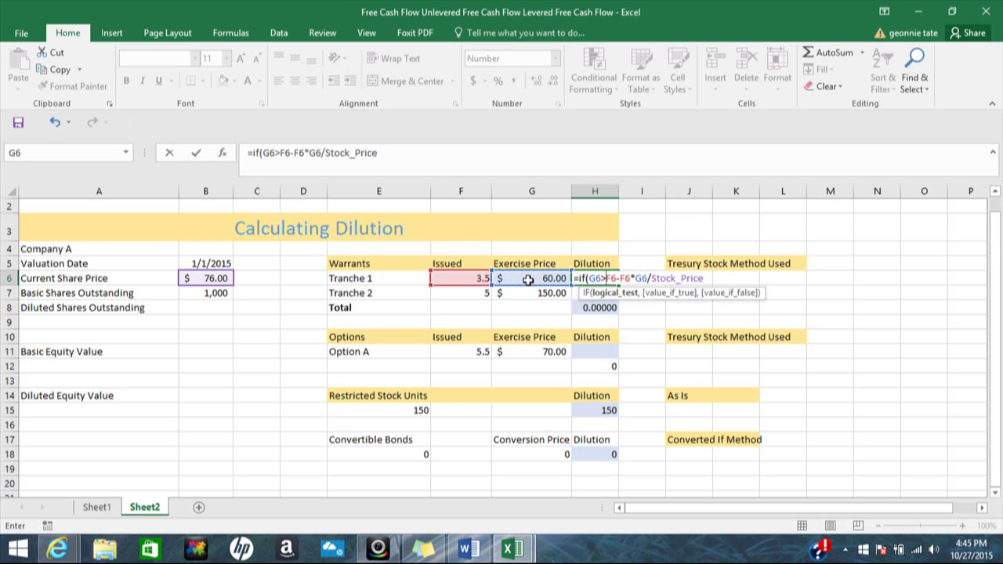
left_click(221, 278)
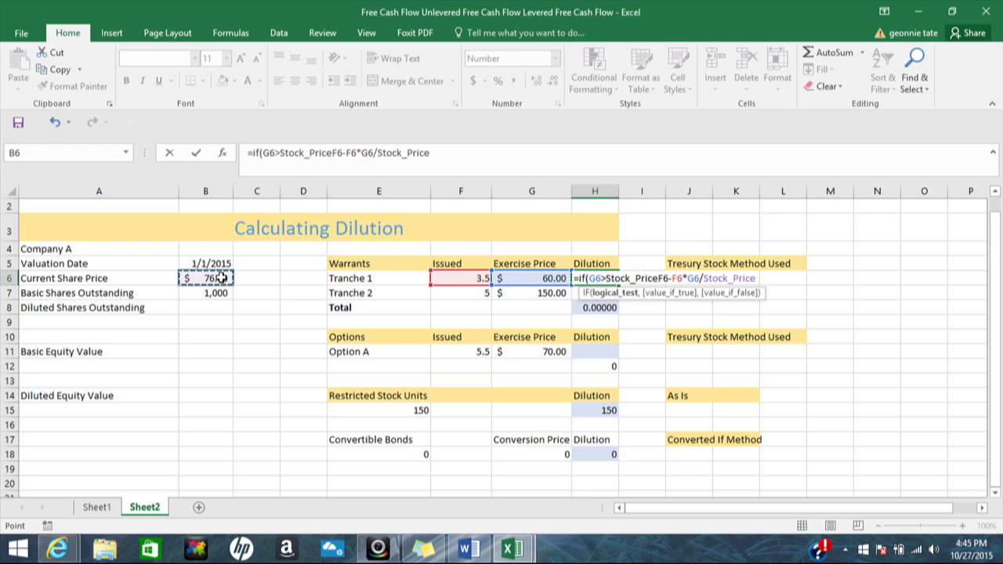
type(",")
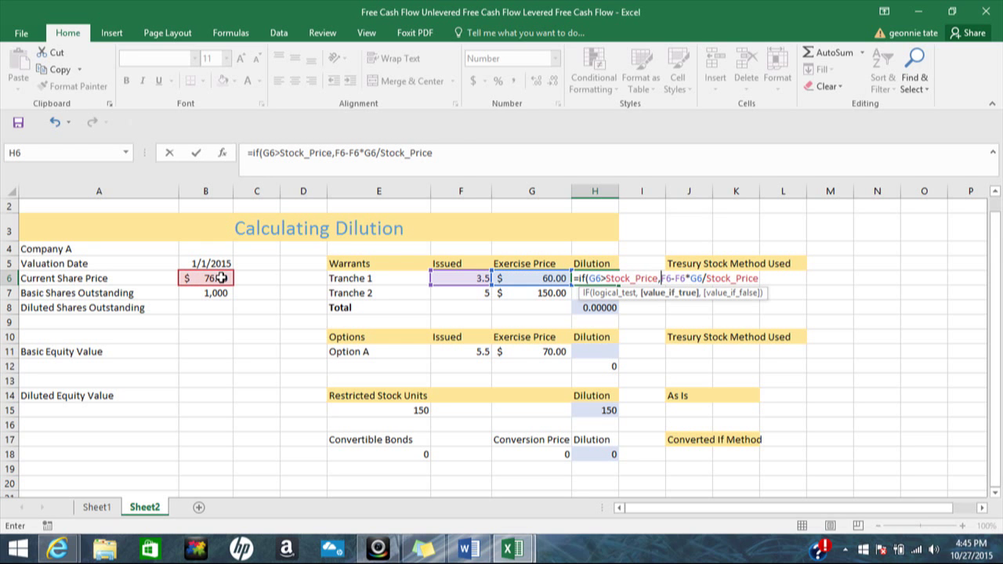
type("0")
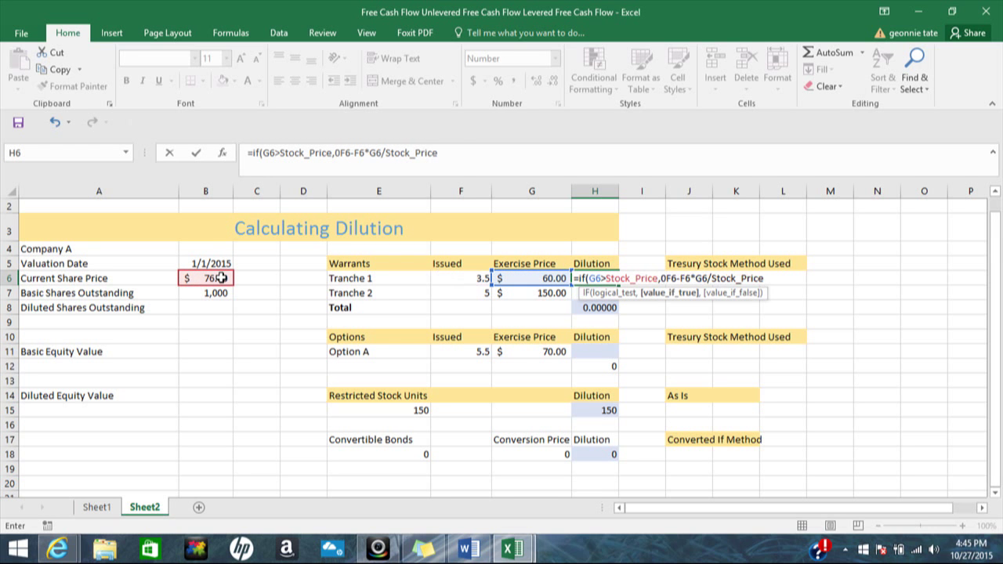
type(",")
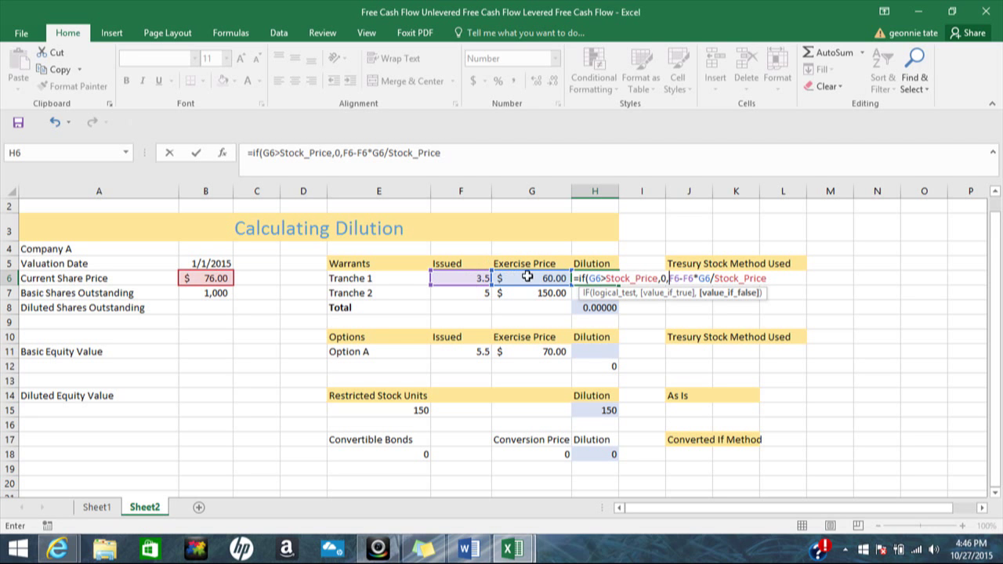
left_click(769, 275)
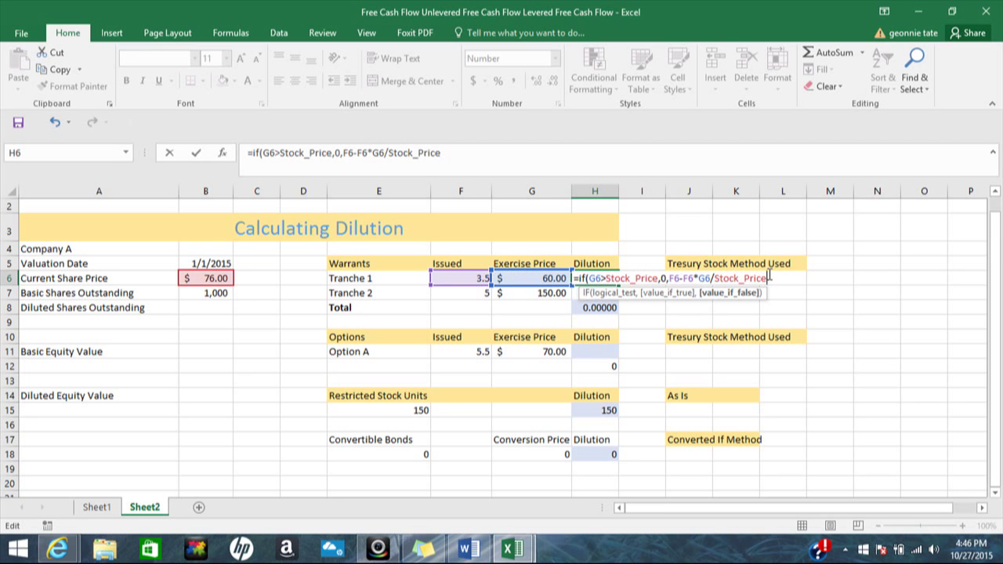
type(")")
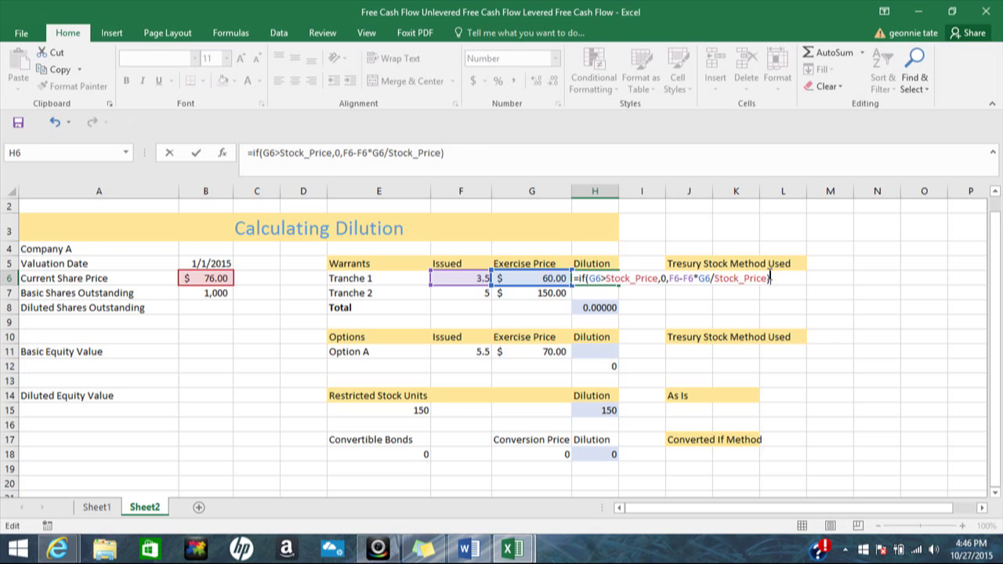
key("Return")
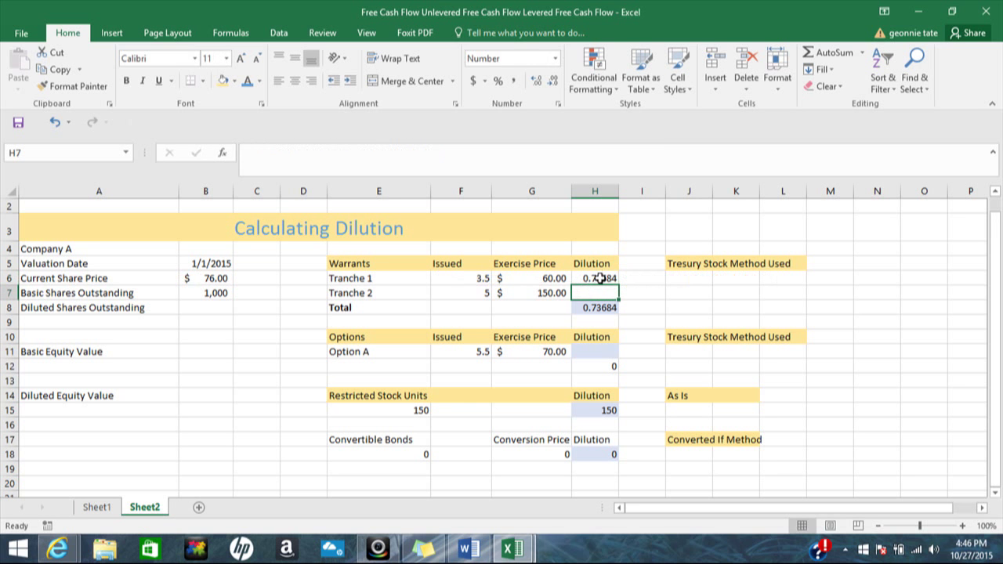
left_click(599, 278)
left_click(595, 291)
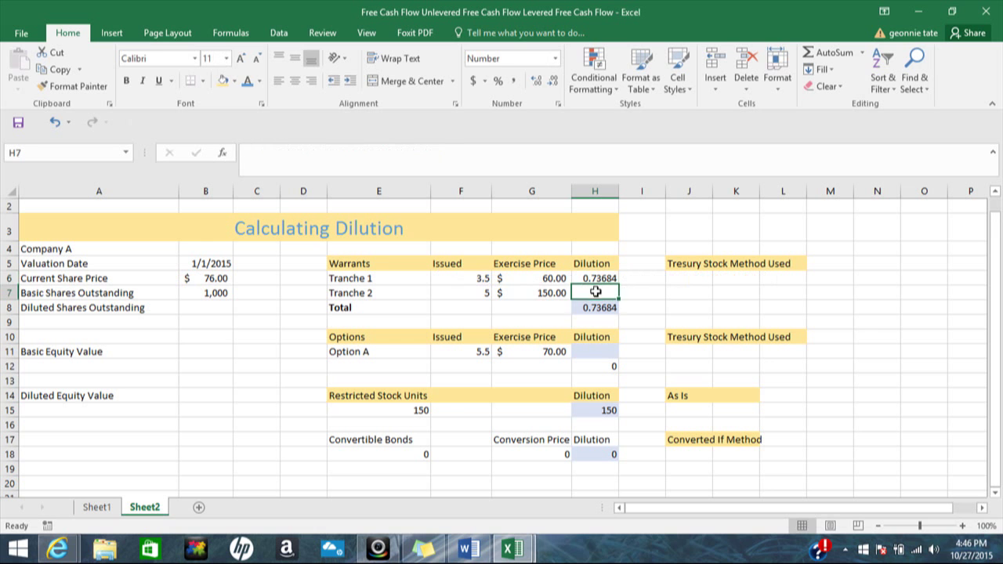
type("=")
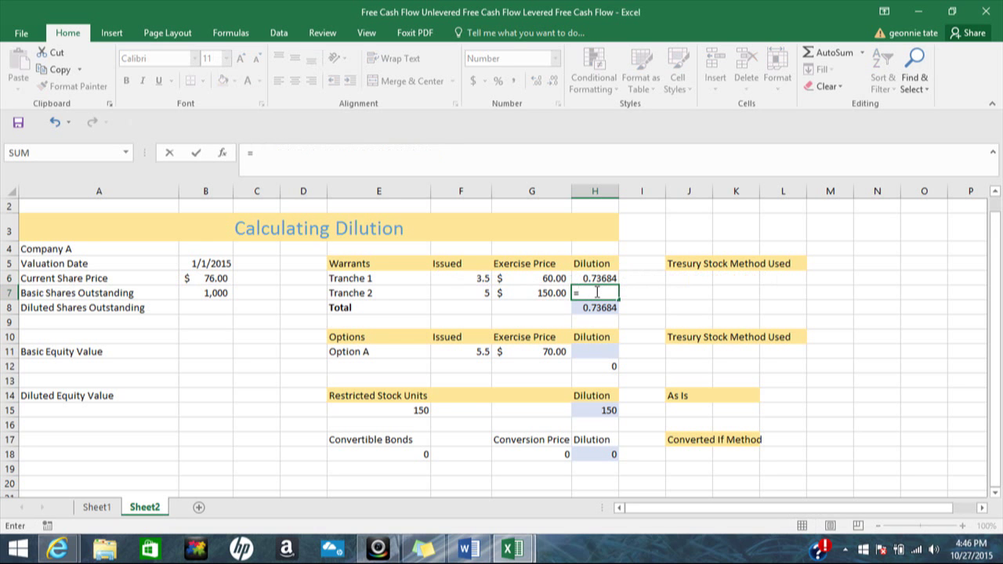
key("BackSpace")
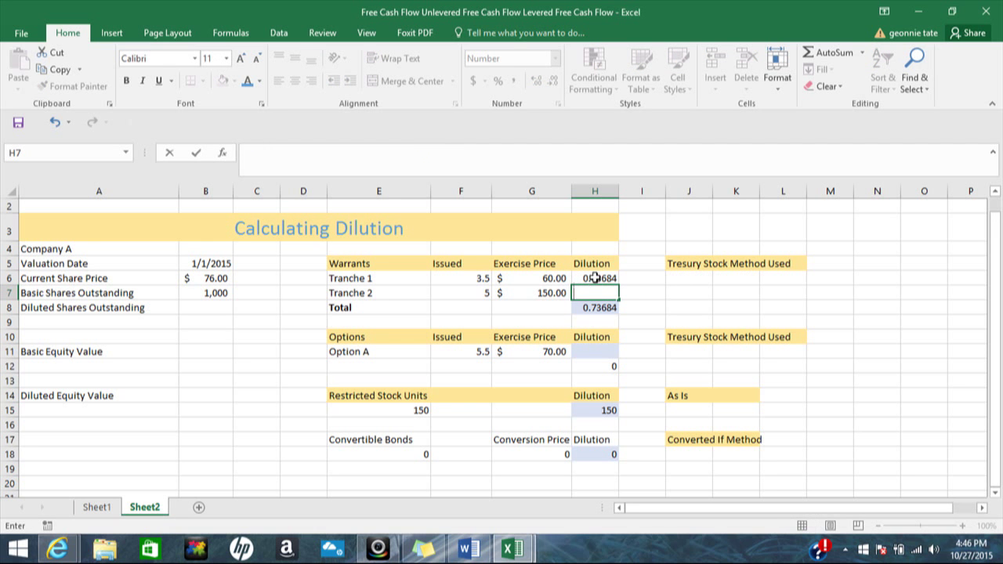
Copy the Tranche 1 dilution formula from H6 and paste only the formula into H7 for Tranche 2.
left_click(596, 278)
right_click(595, 278)
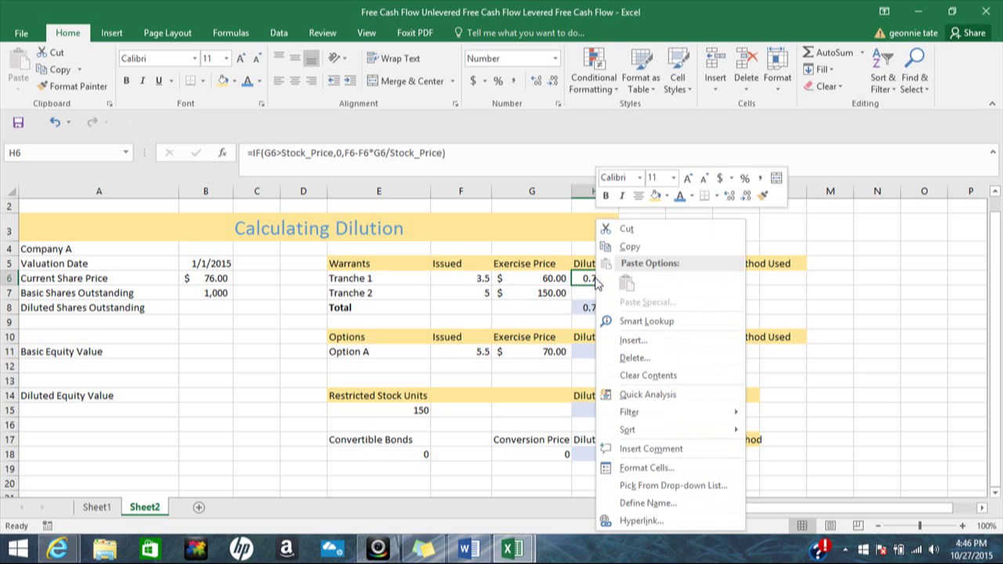
left_click(624, 248)
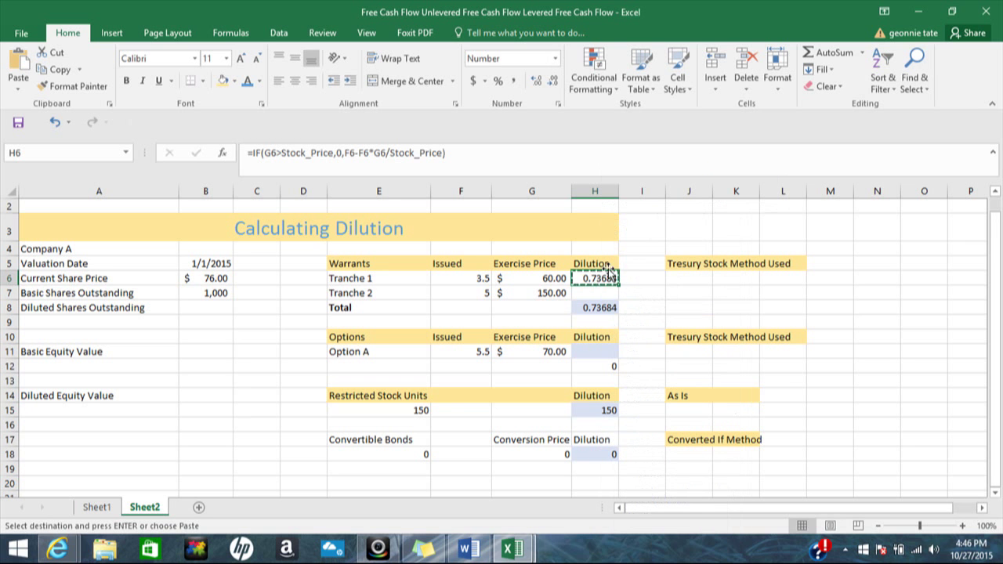
left_click(593, 292)
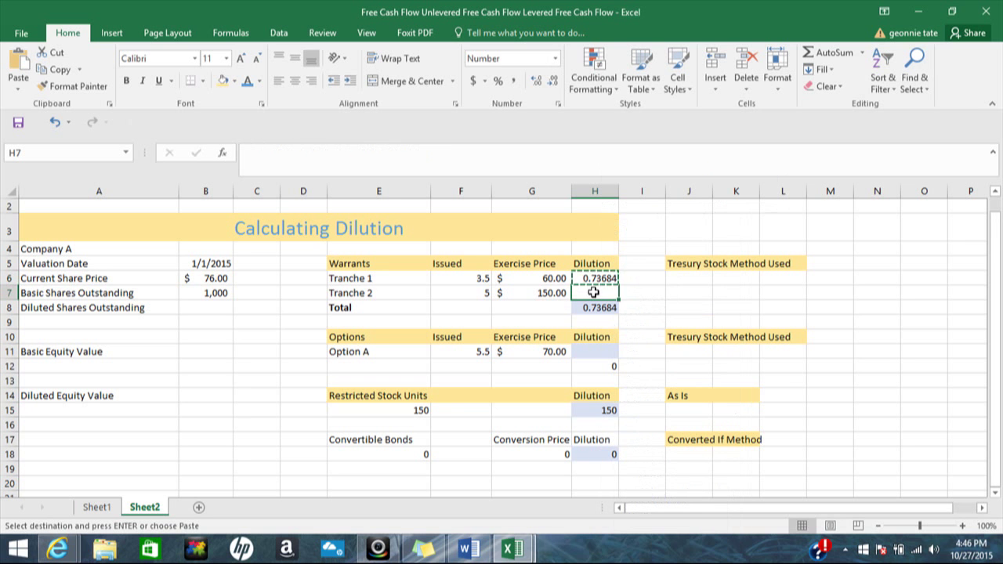
right_click(593, 291)
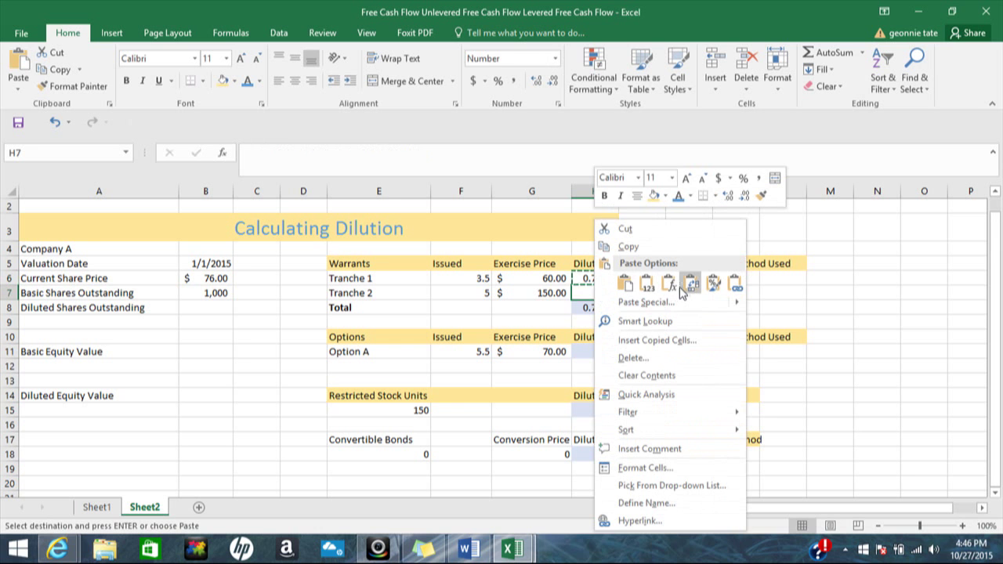
left_click(670, 284)
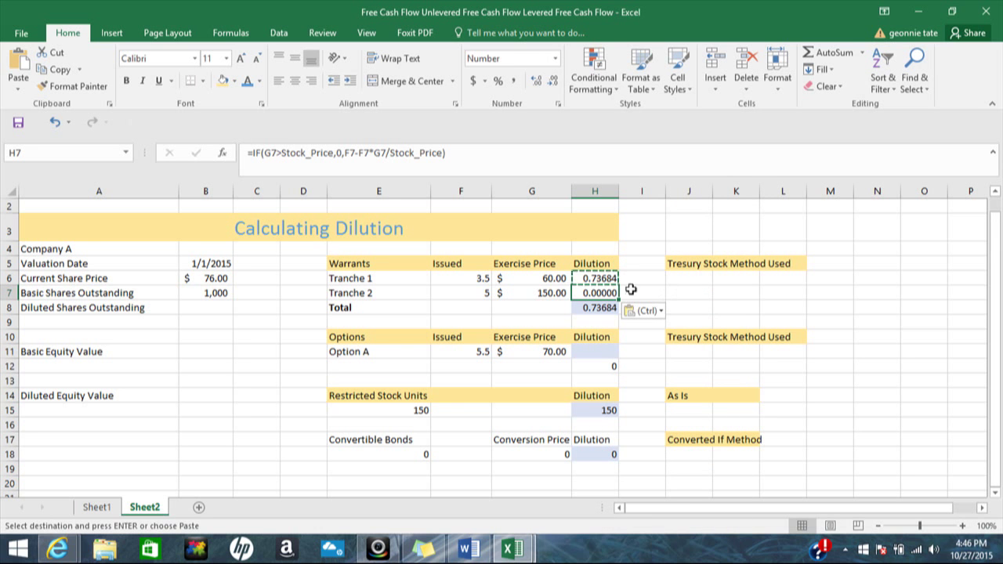
Review the Tranche 1 dilution formula against the Tranche 1 and Tranche 2 warrant rows.
left_click(534, 318)
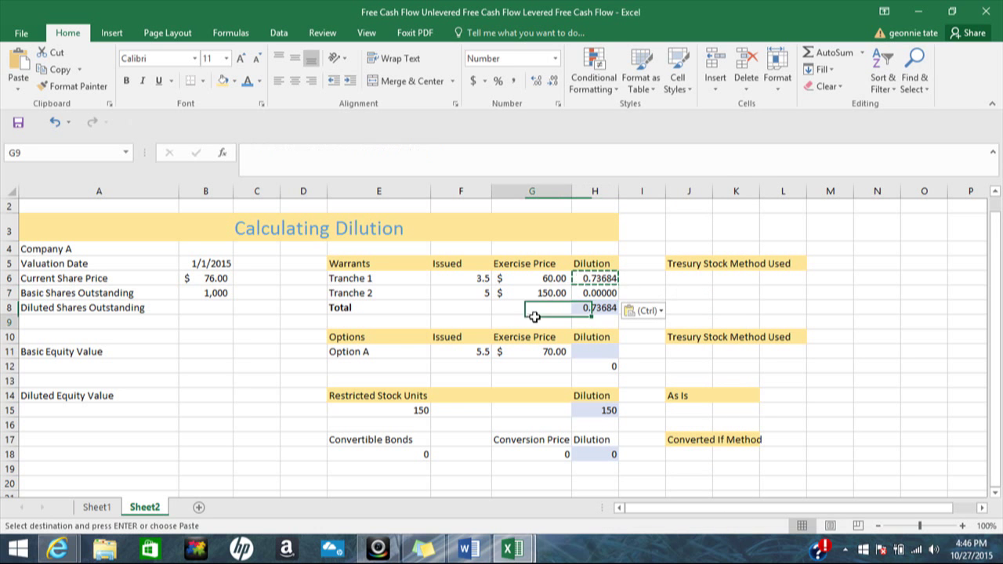
left_click(597, 277)
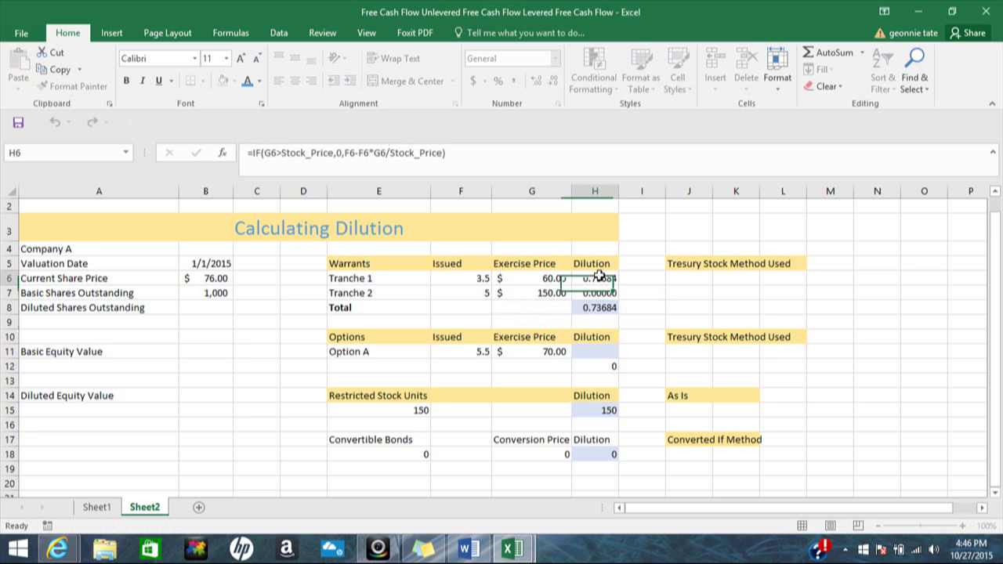
left_click(359, 279)
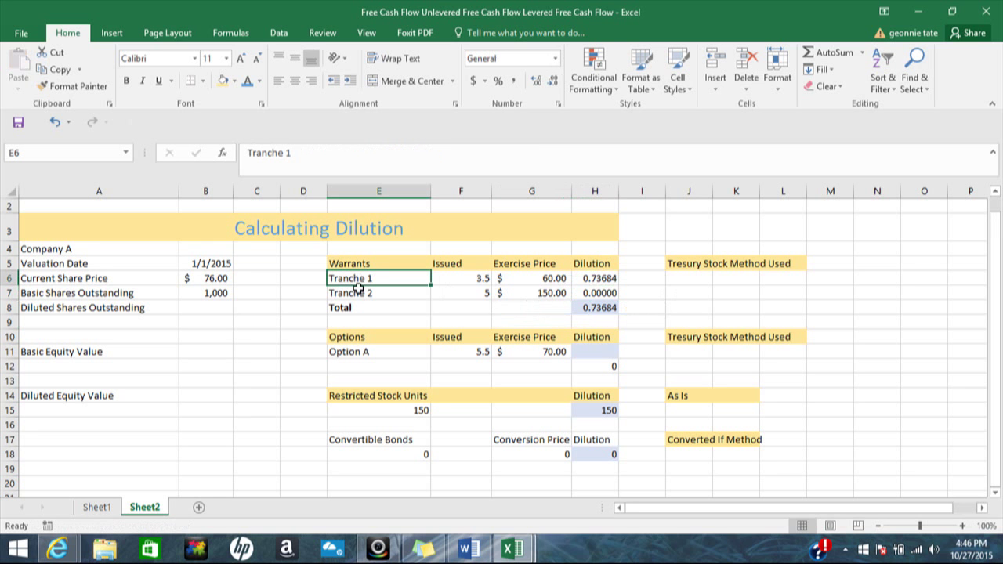
left_click(354, 294)
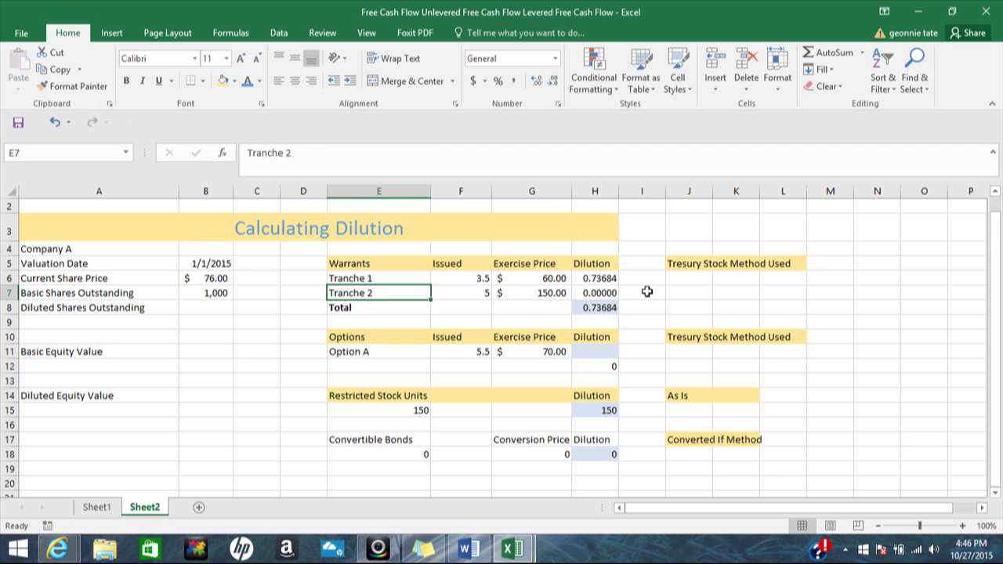
Compare the current share price with both warrant tranches' exercise prices, then check the Tranche 2 and total dilution formulas.
left_click(218, 278)
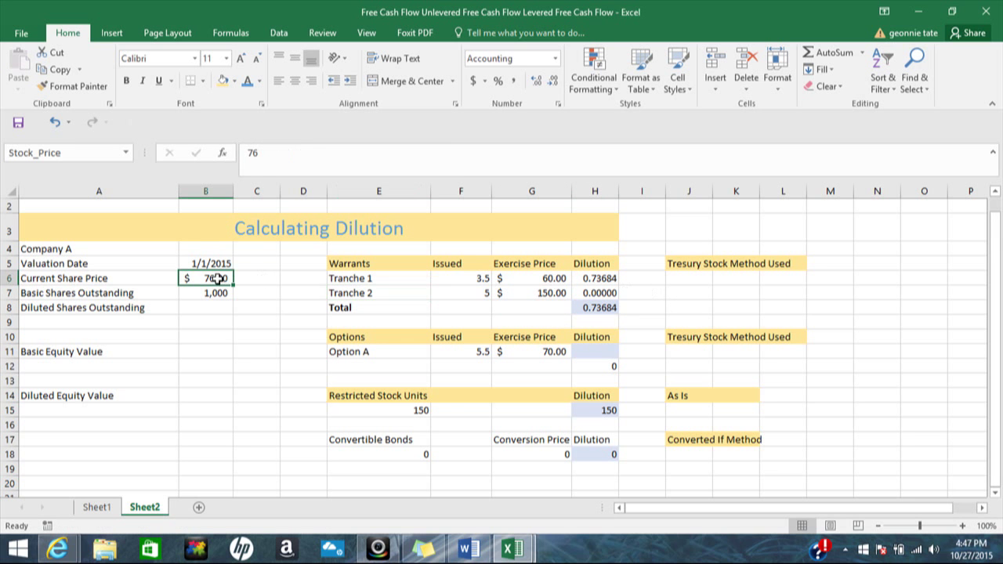
left_click(554, 278)
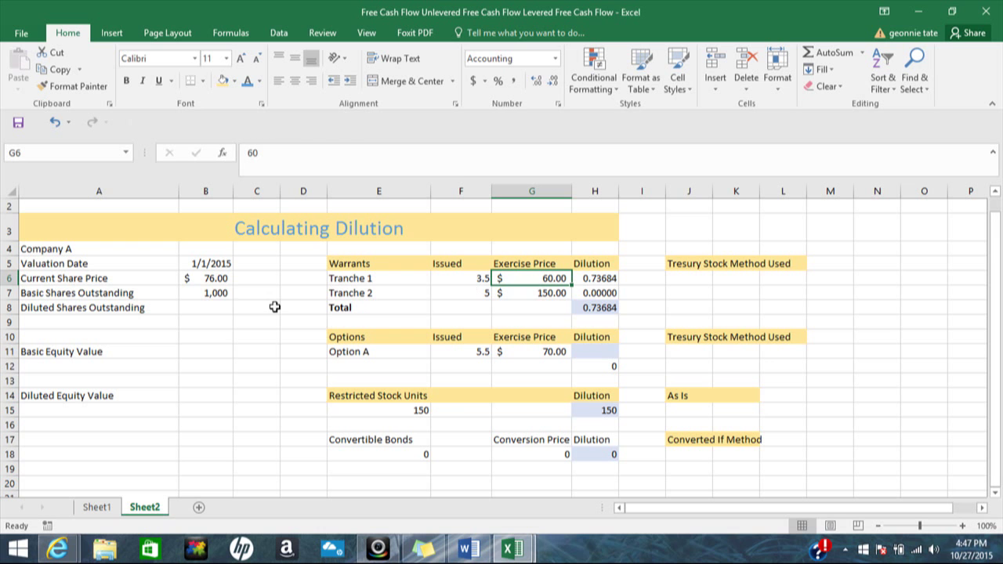
left_click(218, 280)
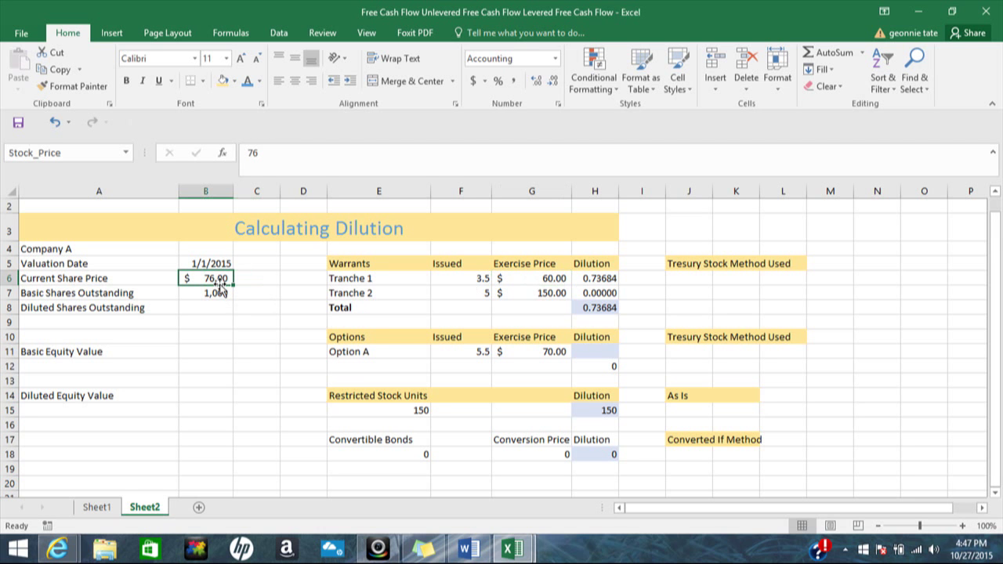
left_click(537, 297)
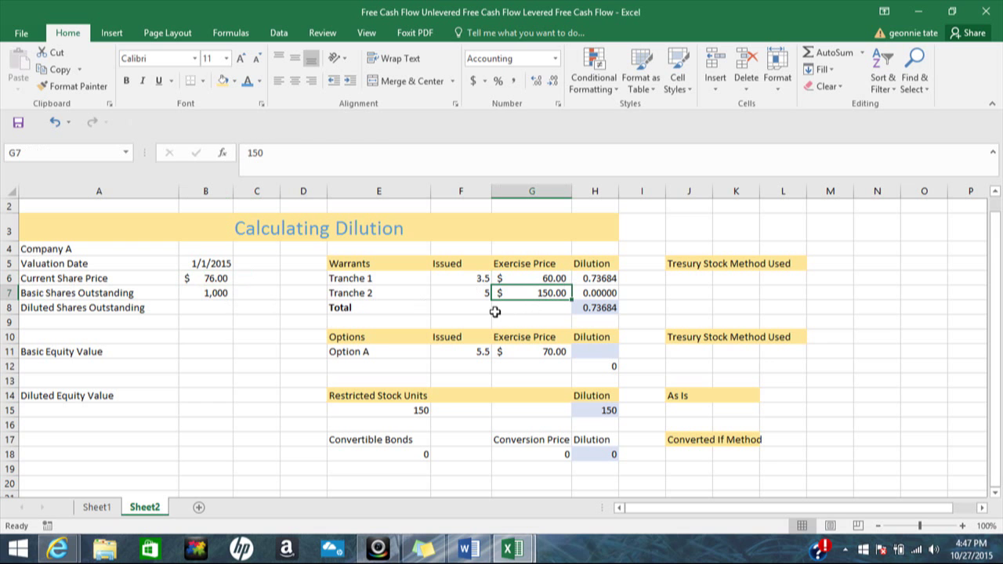
left_click(216, 279)
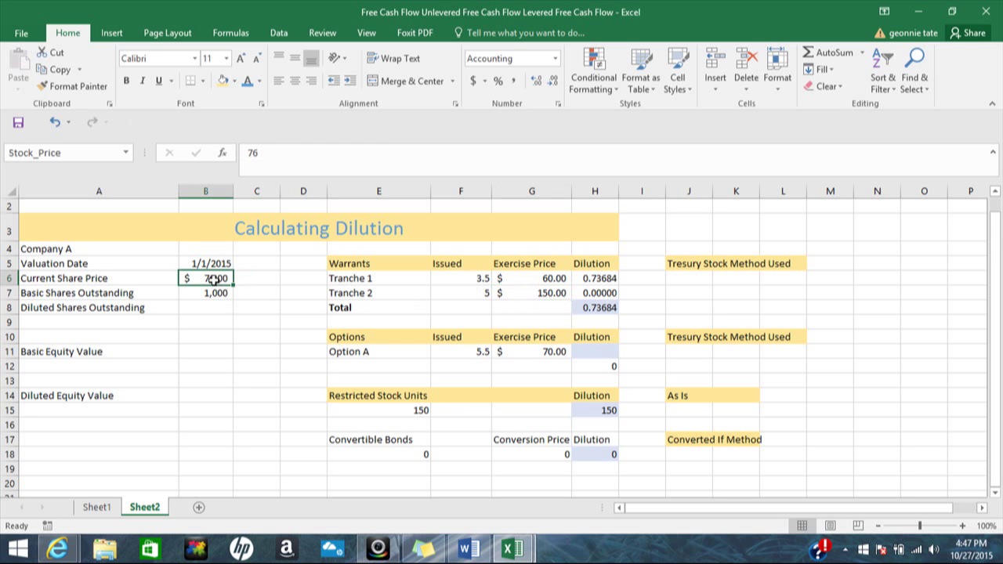
left_click(609, 296)
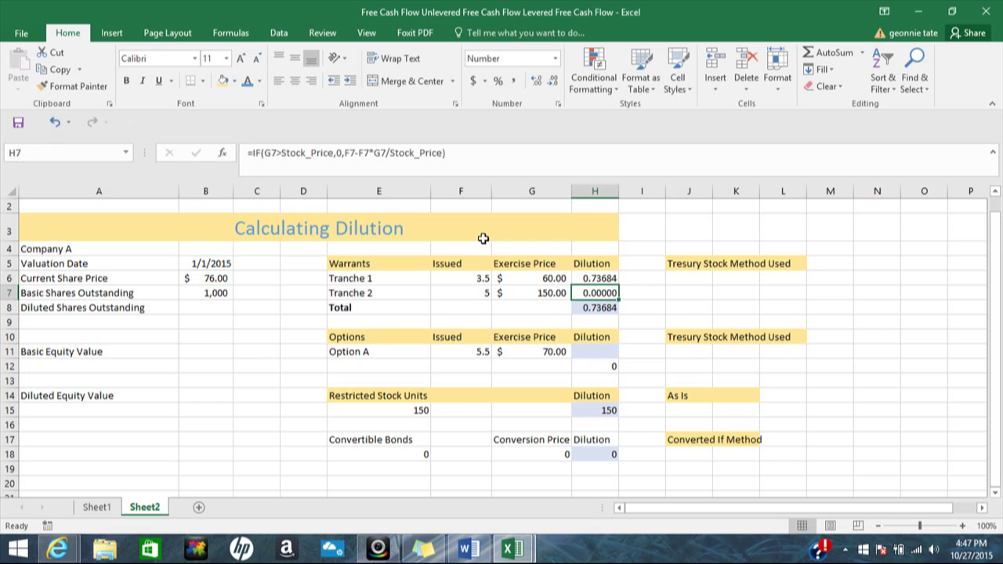
left_click(600, 310)
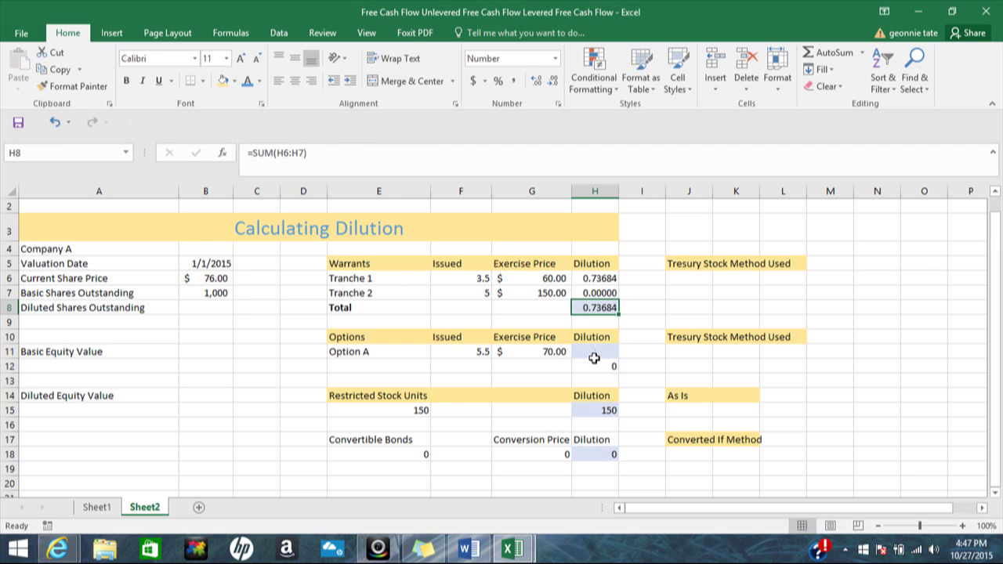
Copy the Tranche 1 dilution formula from H6 and paste only the formula into H11 for Option A.
left_click(597, 279)
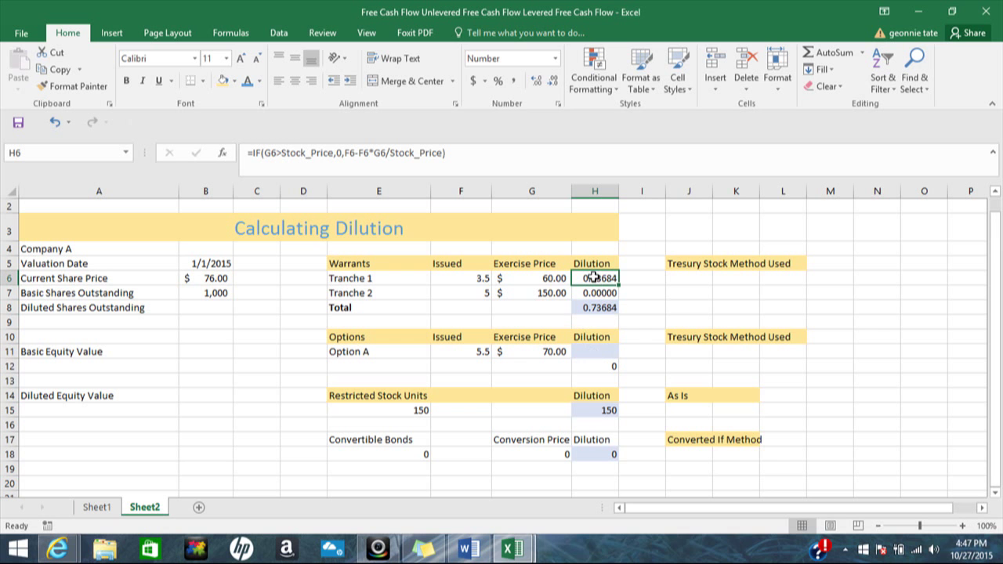
right_click(593, 278)
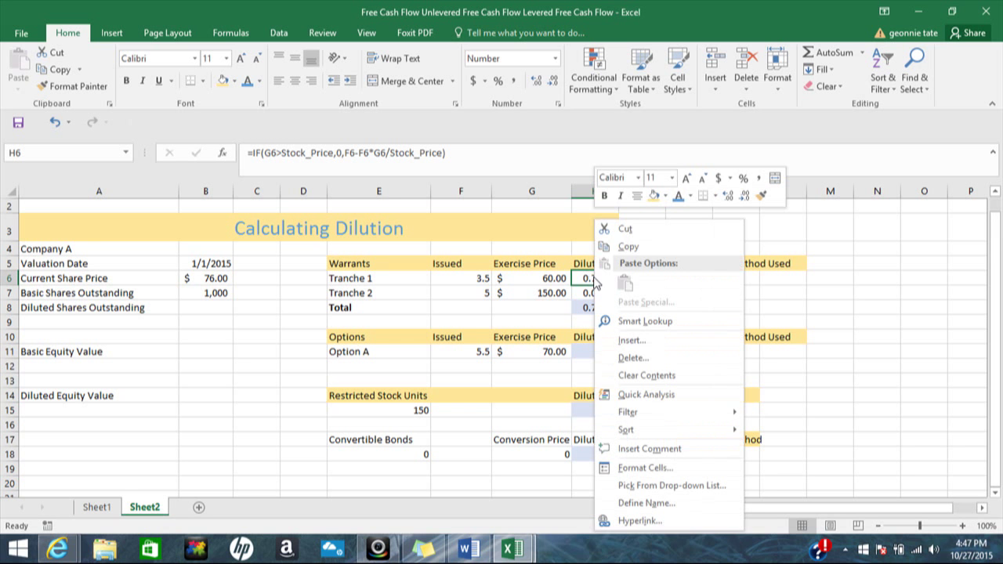
left_click(628, 247)
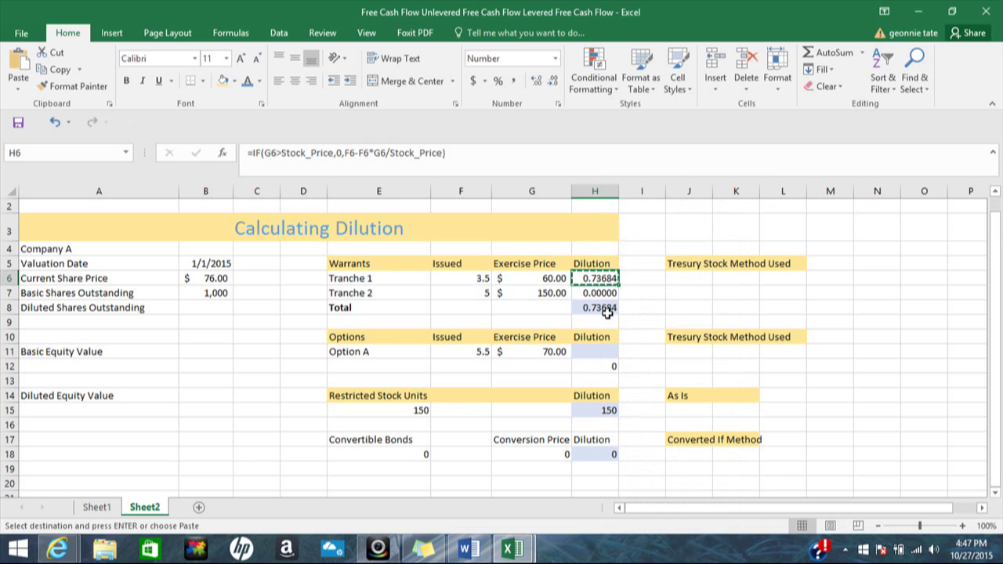
left_click(594, 355)
right_click(593, 355)
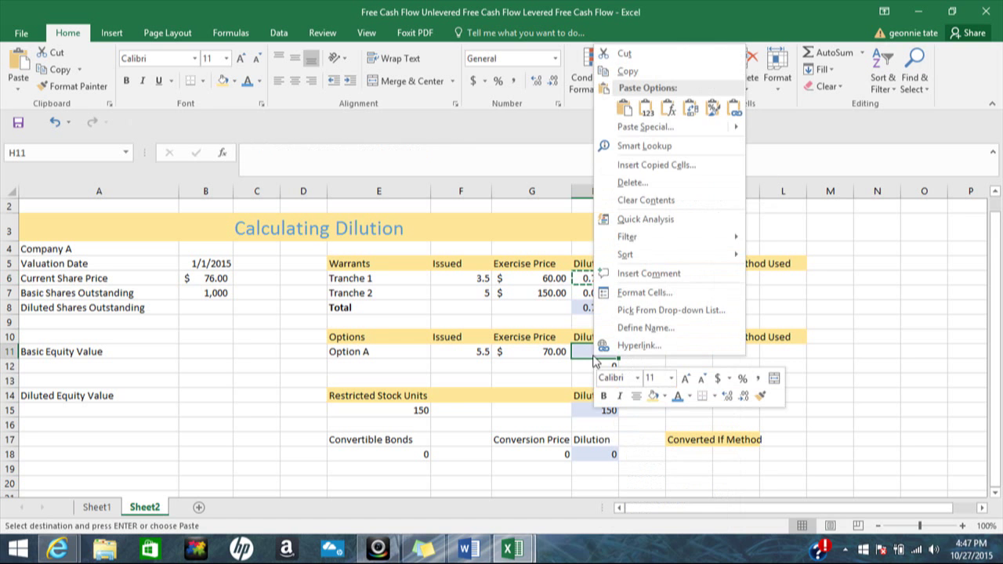
left_click(669, 111)
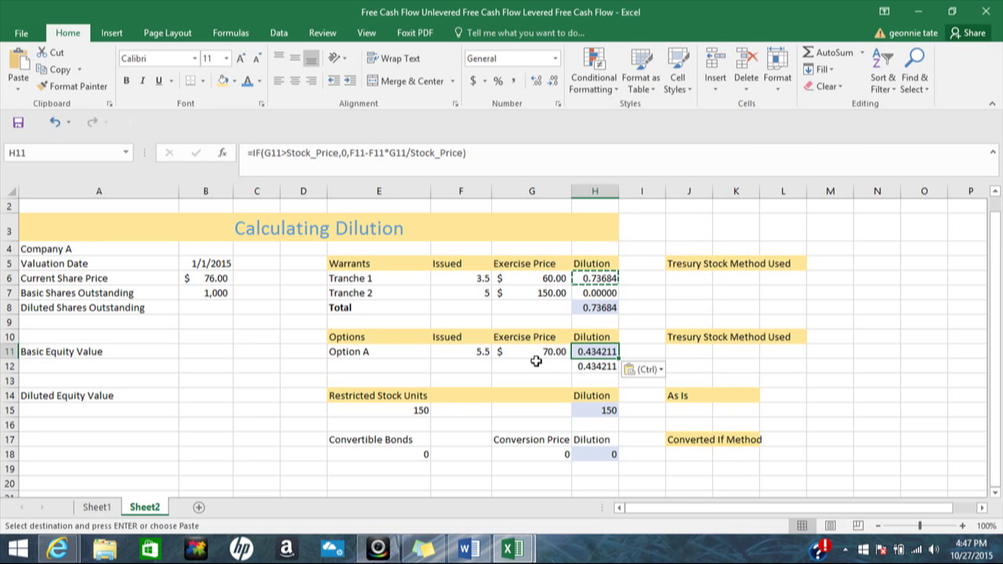
Clear the redundant =H11 formula from H12, below the Option A dilution.
left_click(532, 362)
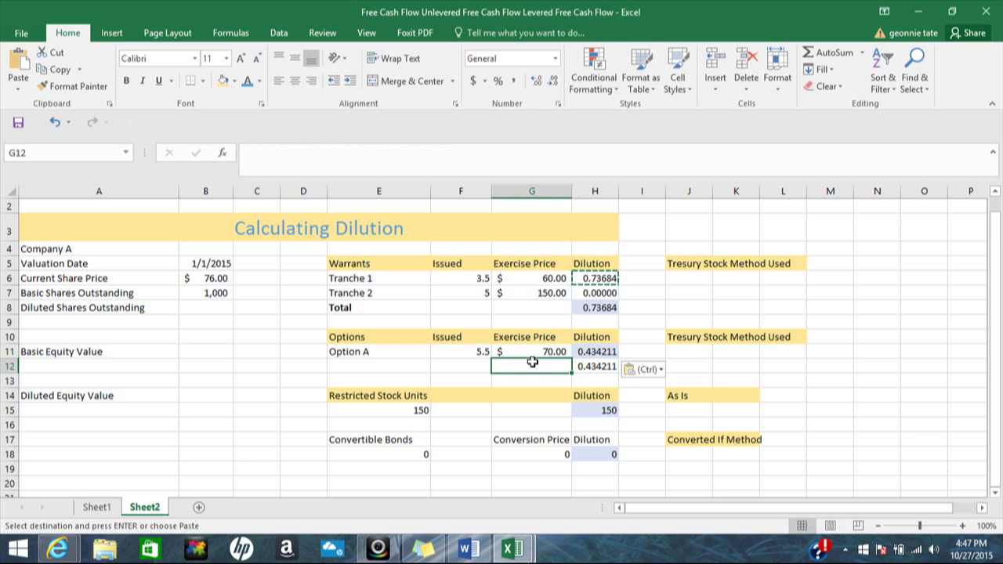
left_click(583, 365)
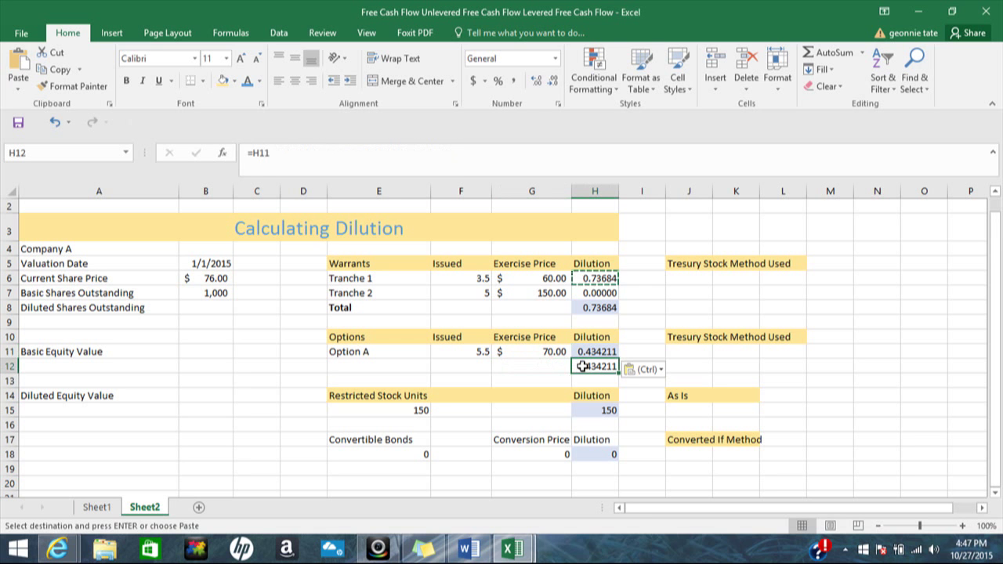
double_click(583, 367)
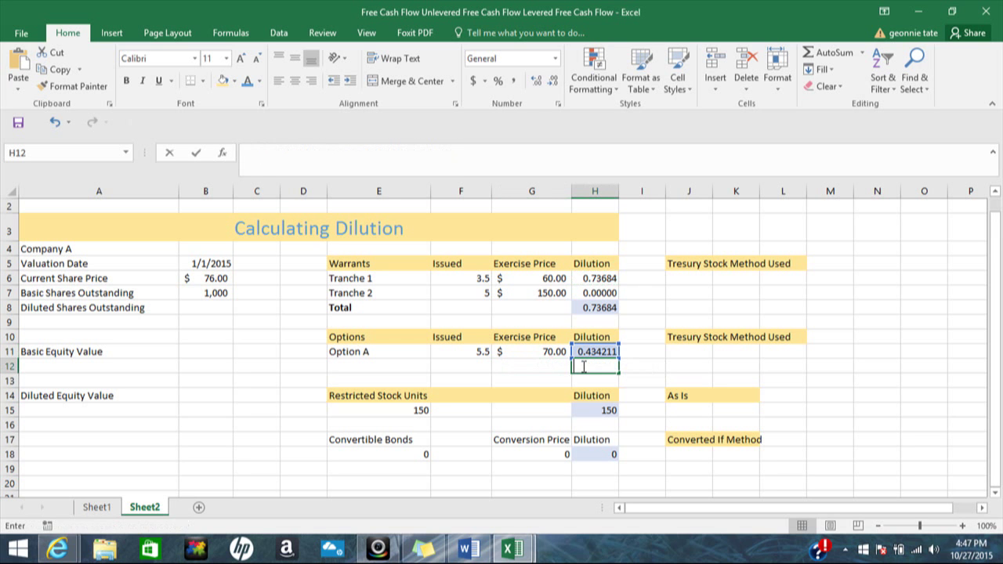
left_click(539, 377)
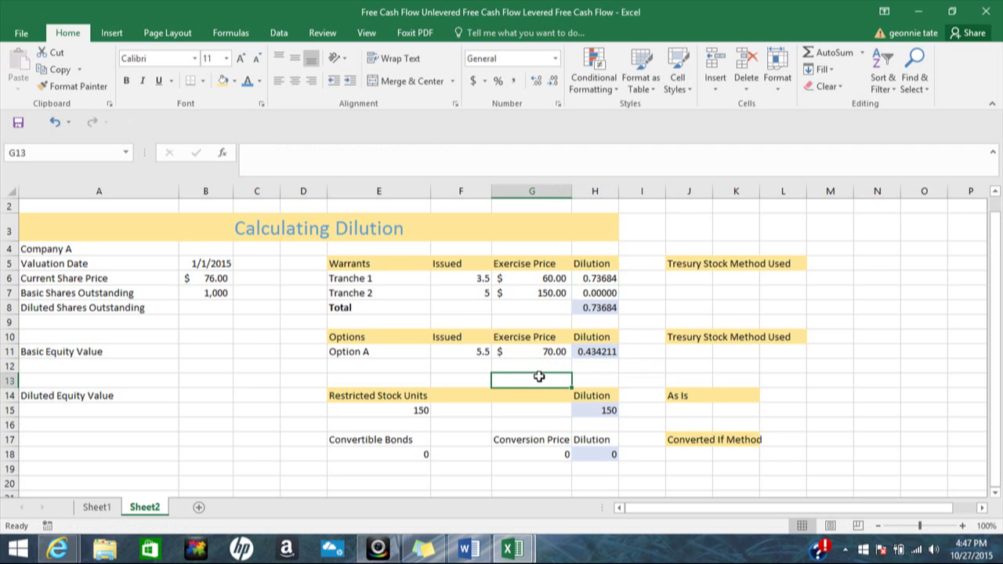
Compare Option A's exercise price with the current share price, then review the restricted stock unit and convertible bond entries.
left_click(535, 351)
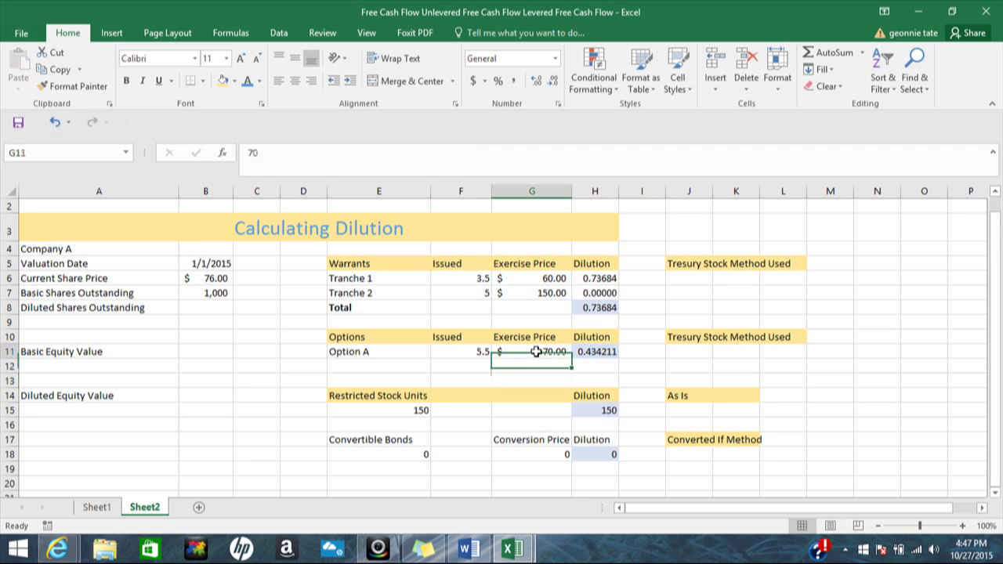
left_click(214, 279)
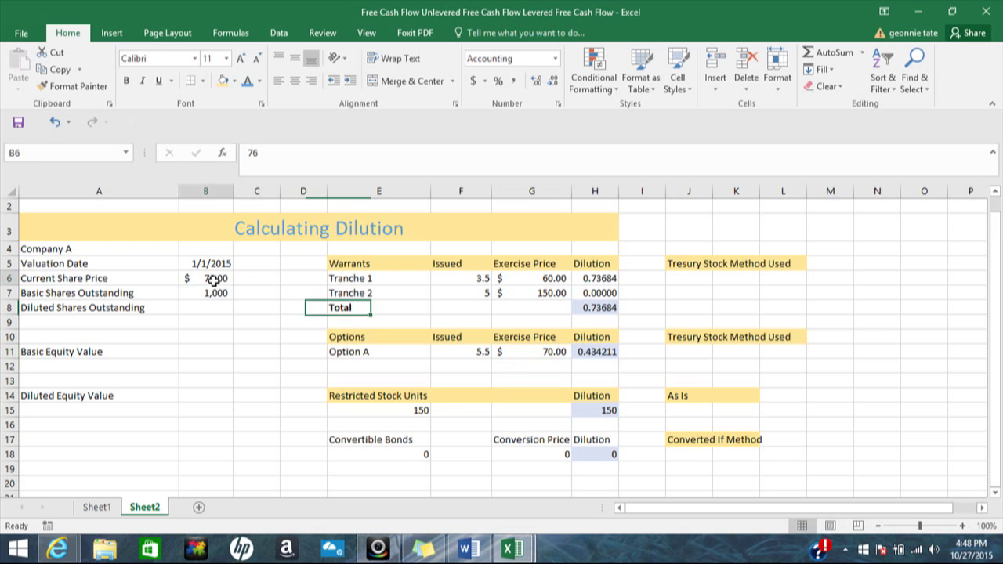
left_click(563, 370)
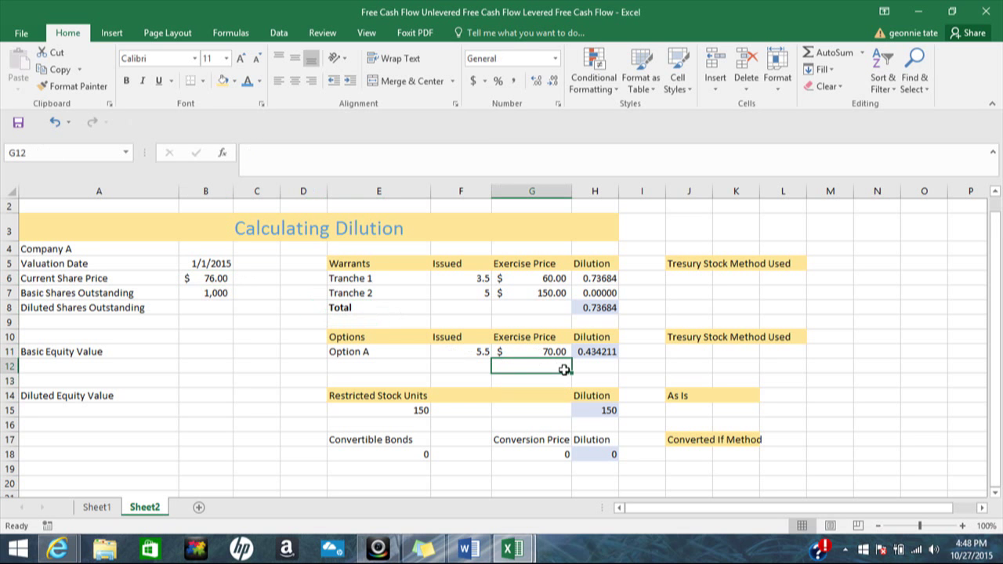
left_click(409, 410)
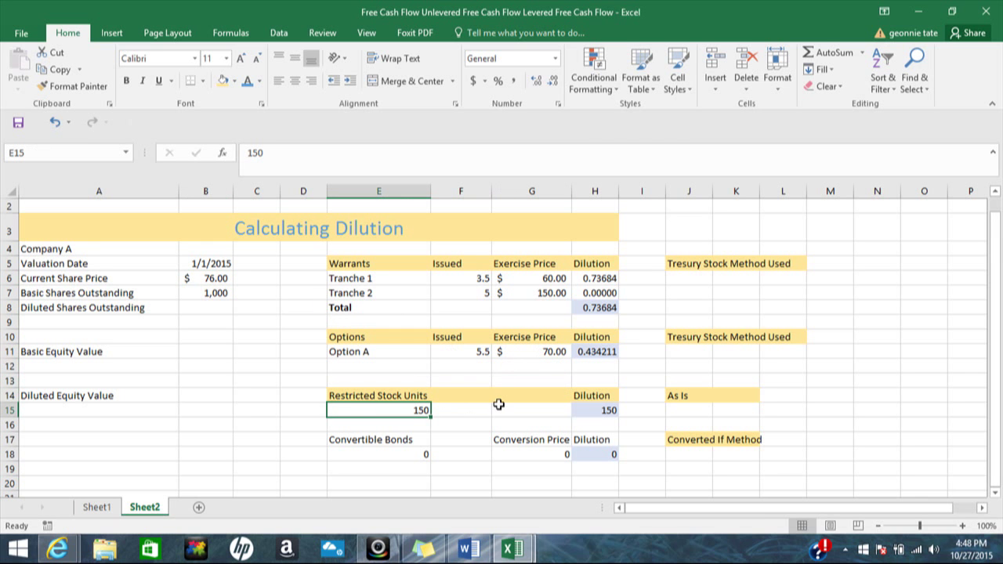
left_click(592, 412)
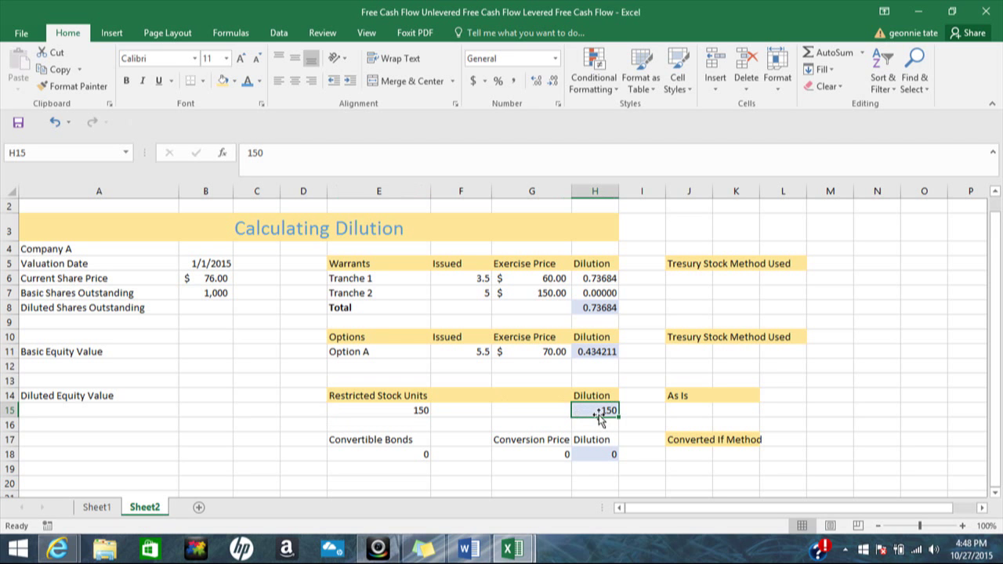
left_click(378, 455)
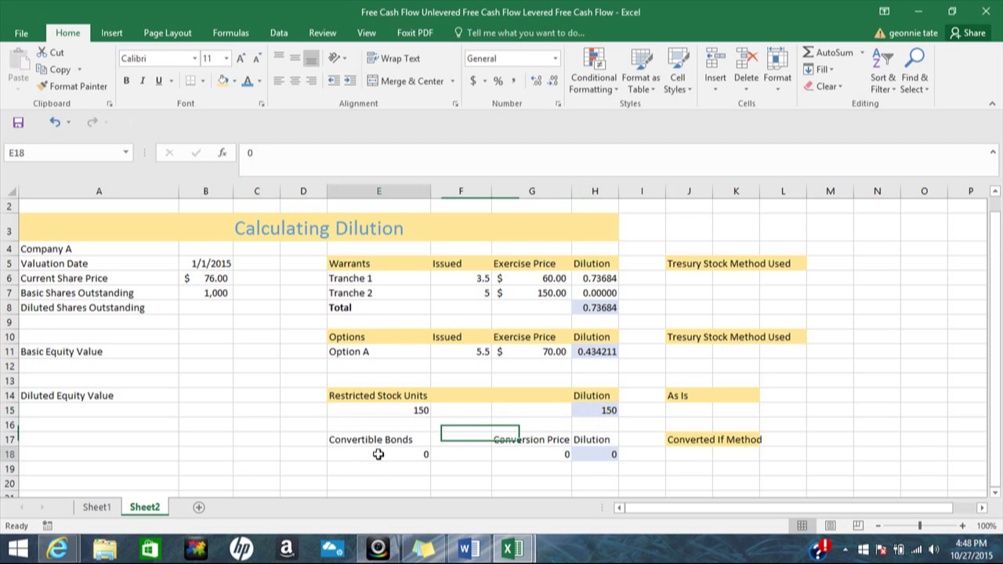
left_click(586, 454)
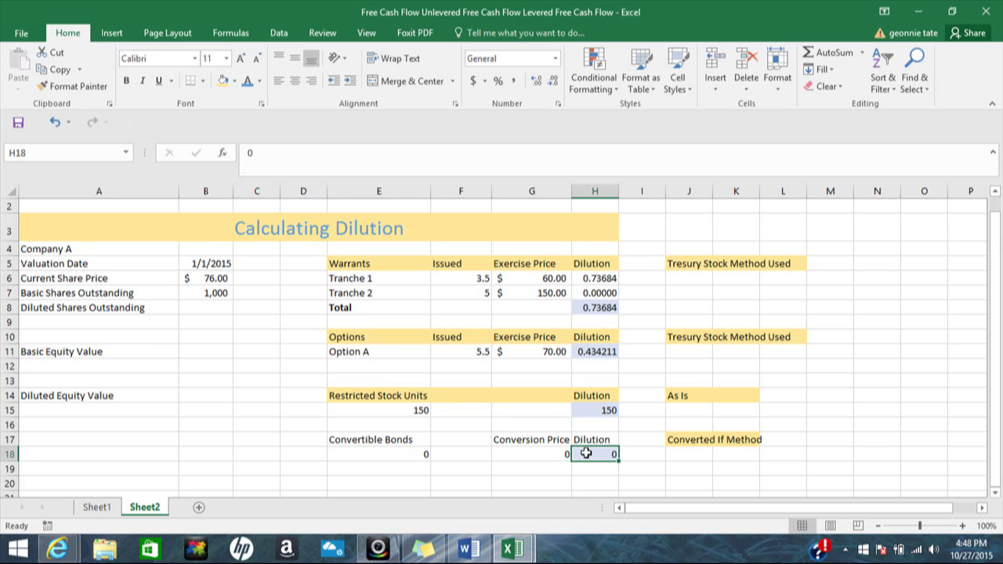
Change the Restricted Stock Units amount in E15 to 1.50.
left_click(407, 413)
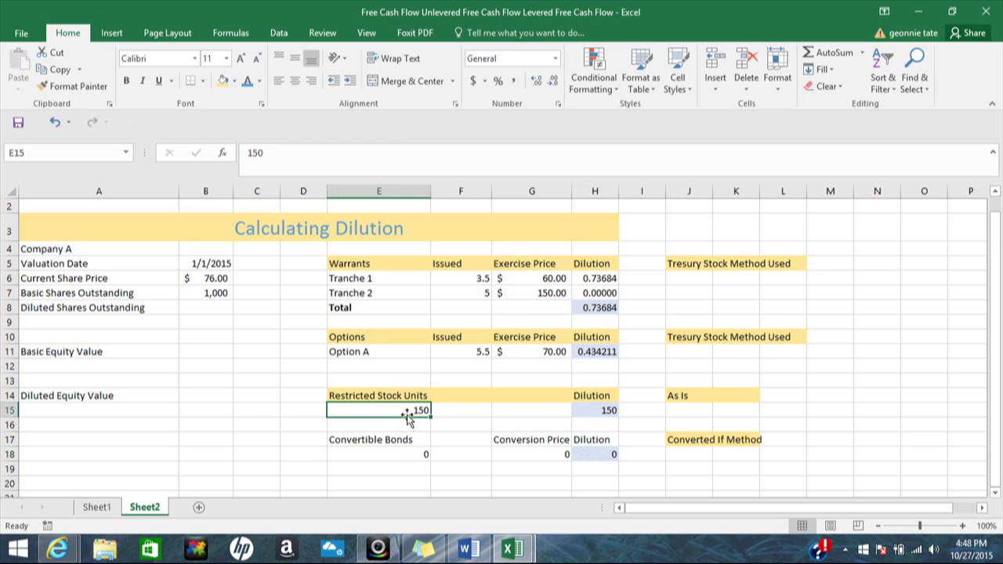
double_click(422, 411)
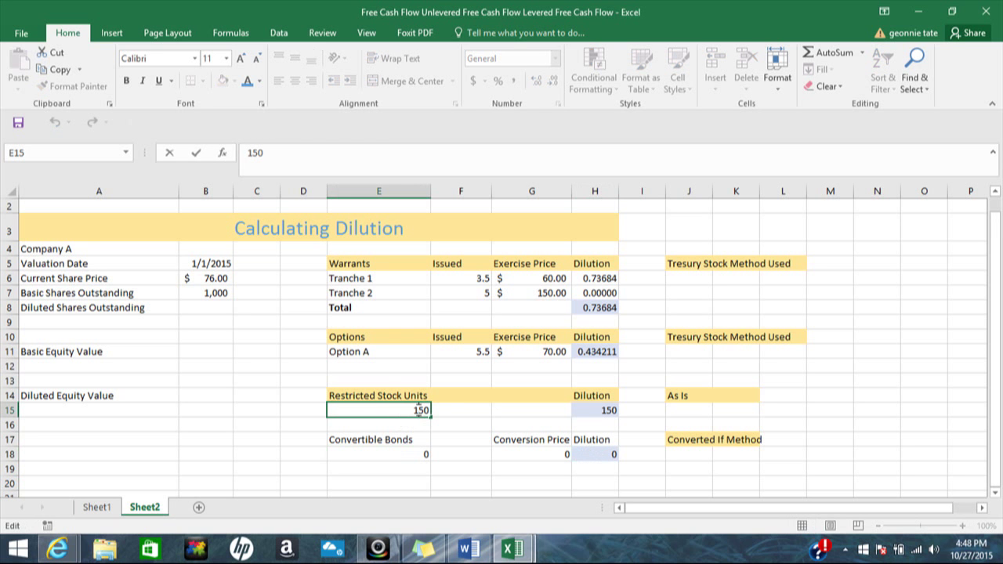
type(",")
left_click(588, 426)
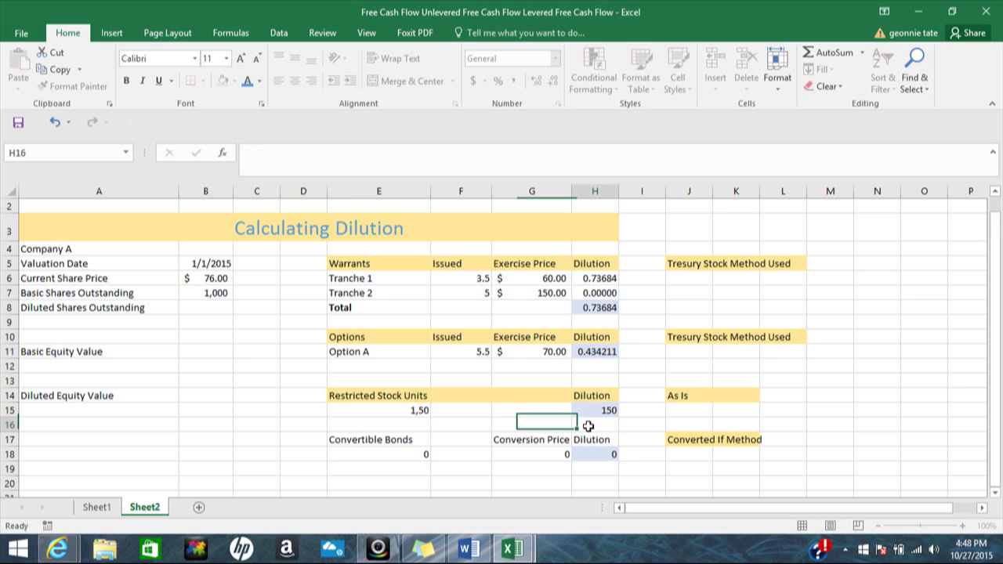
double_click(340, 409)
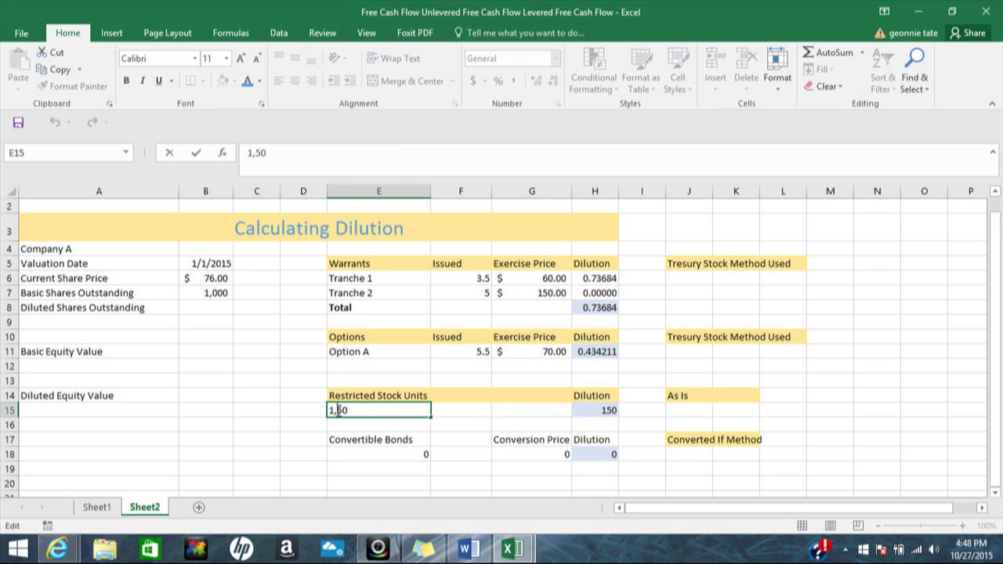
key("BackSpace")
type(".")
Change the restricted stock unit dilution in H15 to 1.50 and commit the entry.
left_click(606, 409)
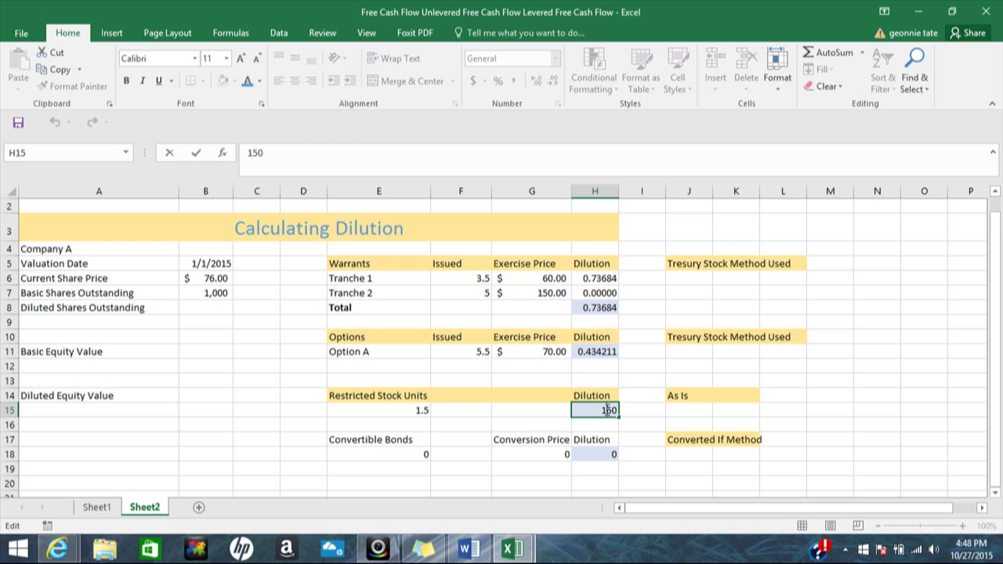
type(".")
left_click(477, 409)
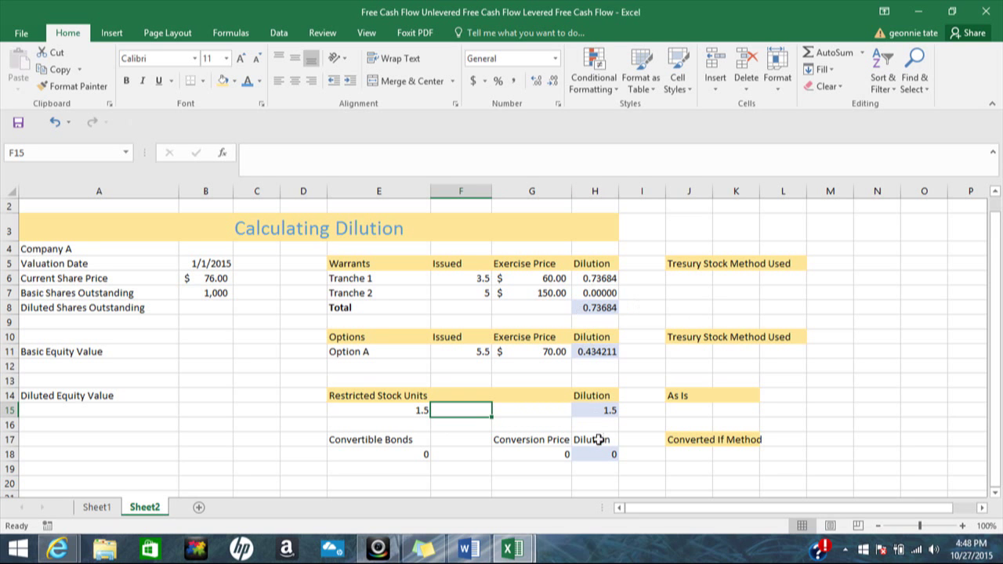
Calculate Diluted Shares Outstanding in B8 with =B7+H8+H11+H15, adding the warrant, option and restricted stock dilution to the basic shares.
left_click(201, 307)
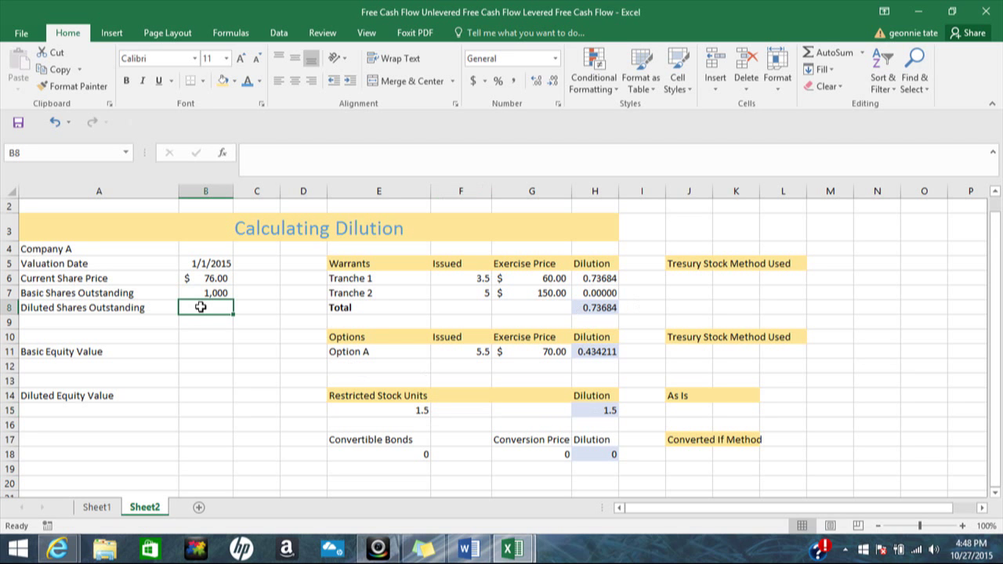
type("=")
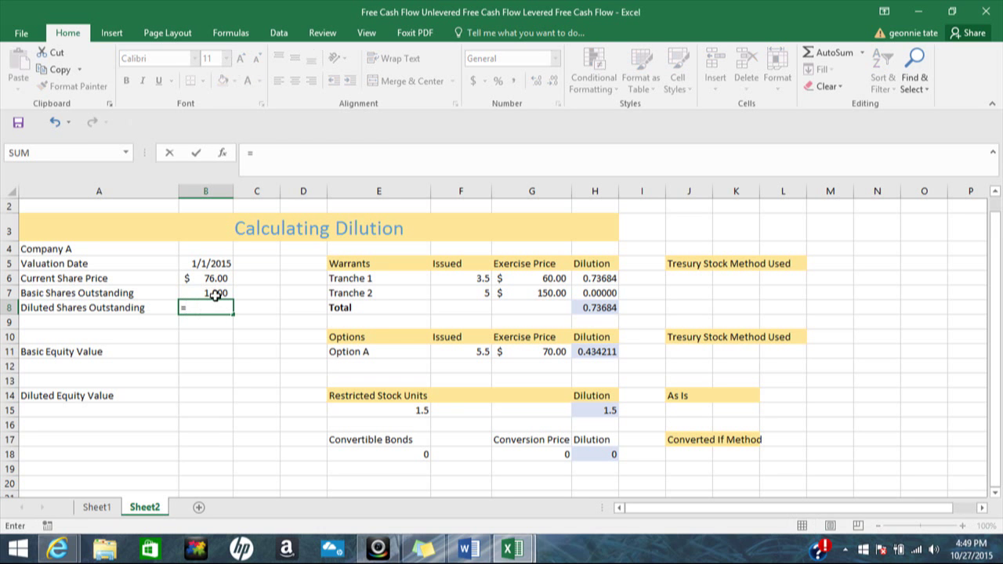
left_click(210, 291)
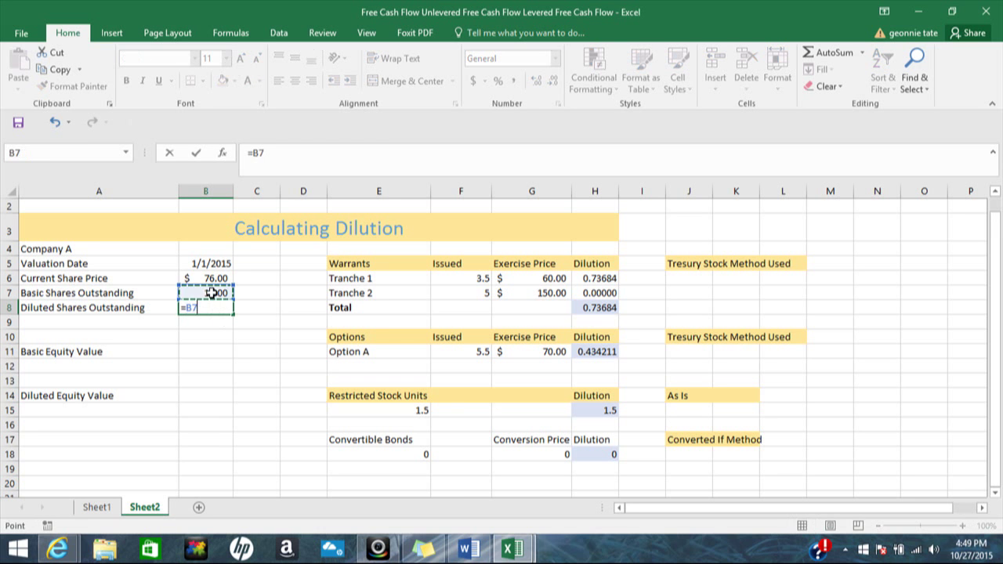
type("+")
left_click(591, 307)
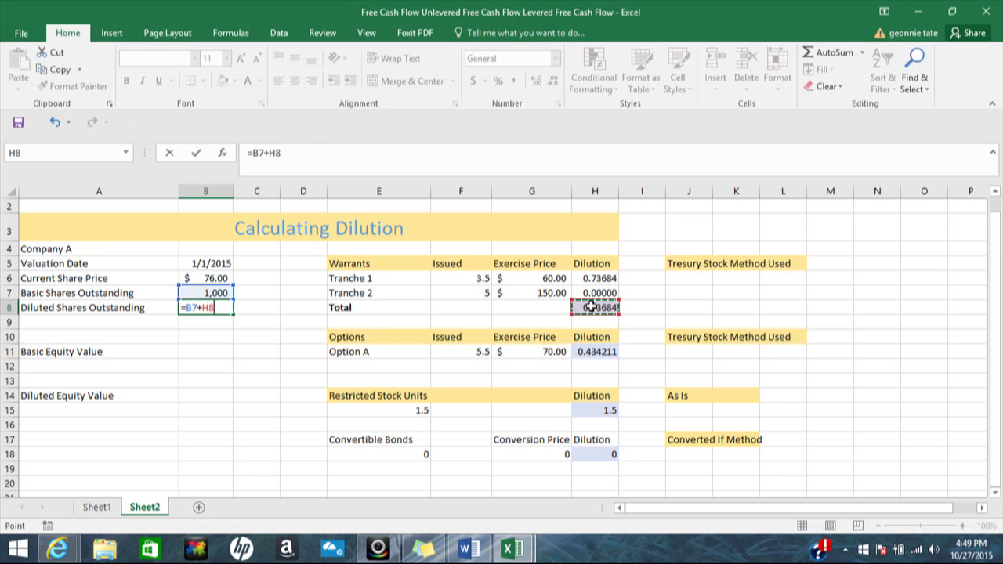
type("+")
left_click(601, 351)
type("+")
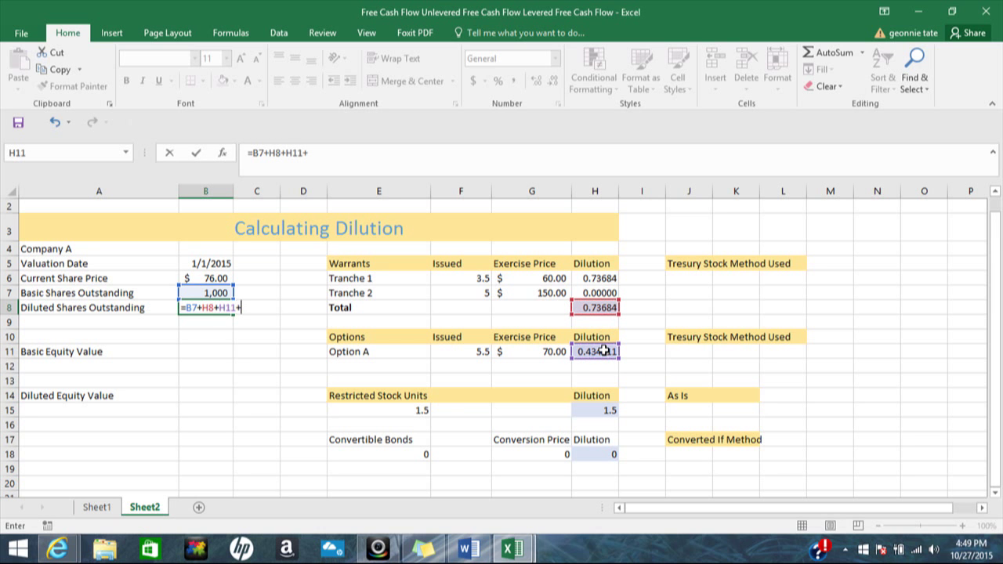
left_click(599, 412)
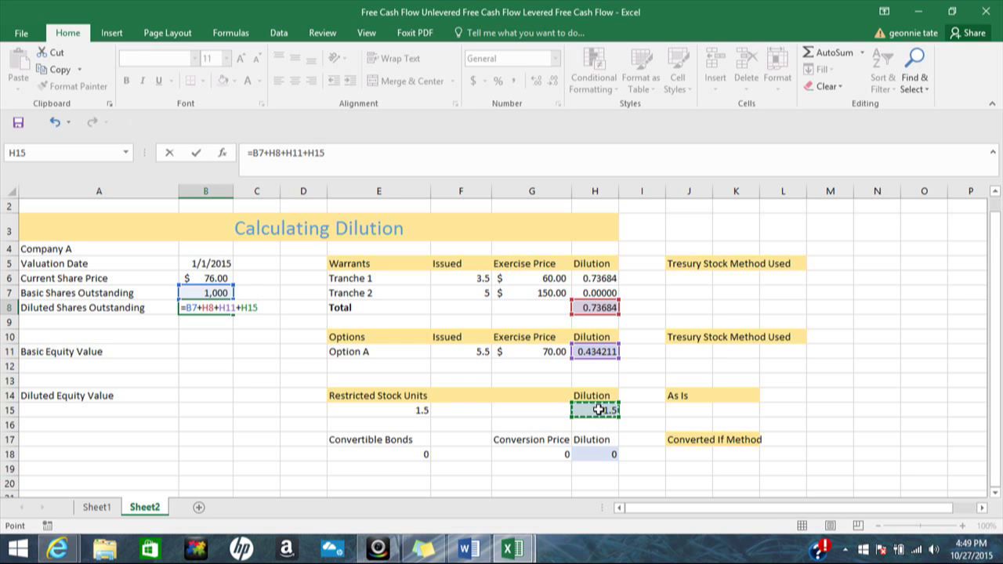
key("ctrl+Return")
key("Return")
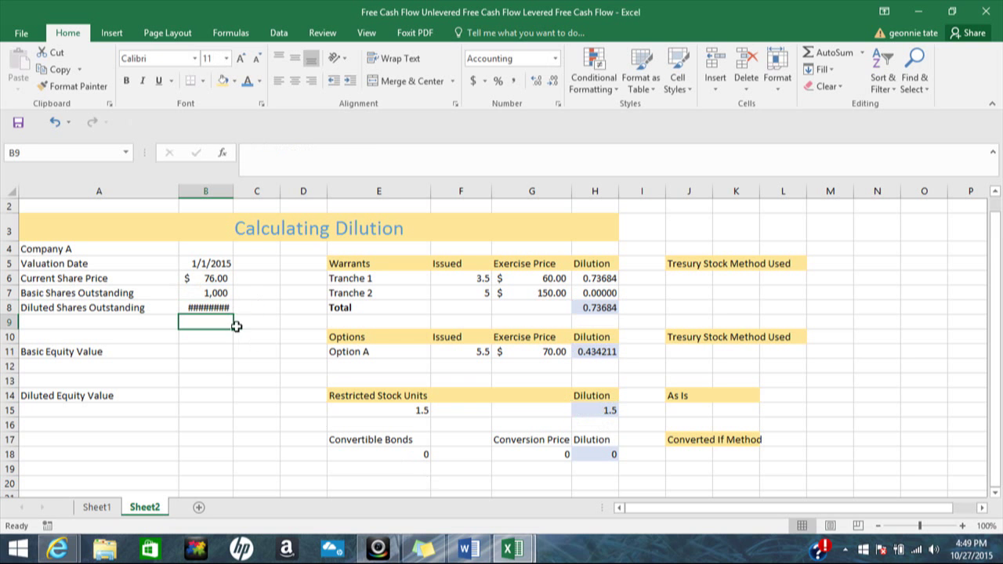
double_click(218, 308)
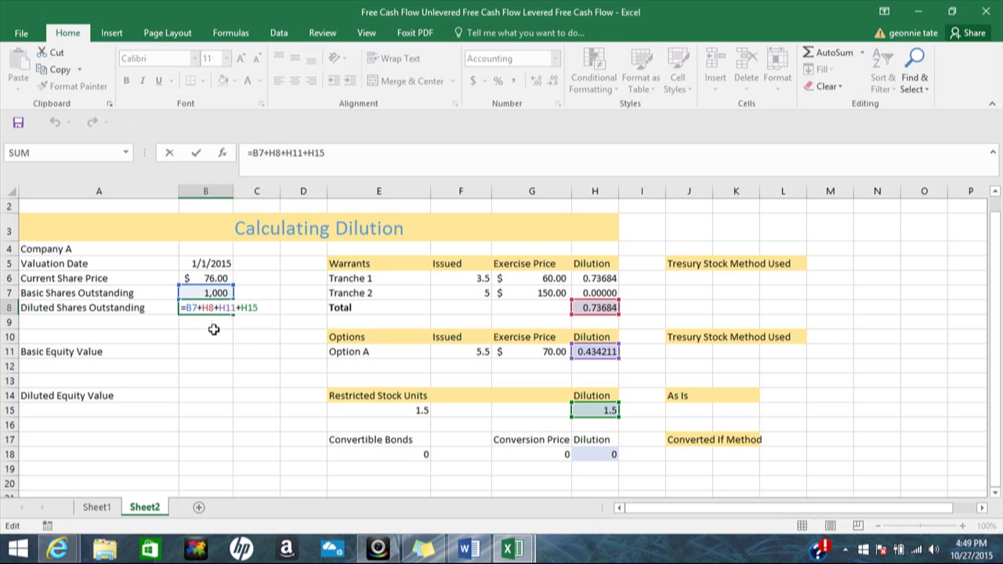
key("Return")
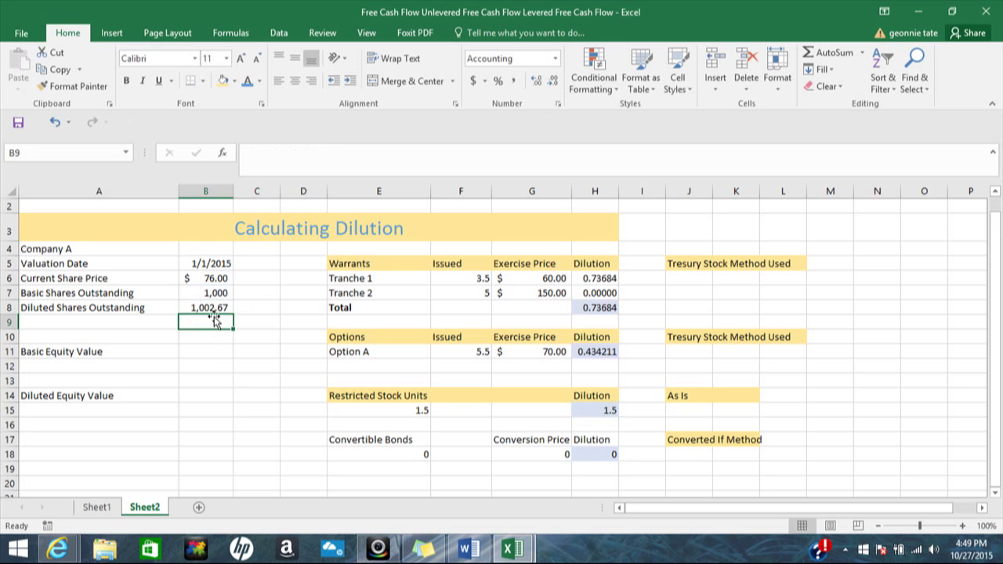
Calculate Basic Equity Value in B11 with =Stock_Price*B7 and apply the dollar Accounting number format to it.
left_click(195, 351)
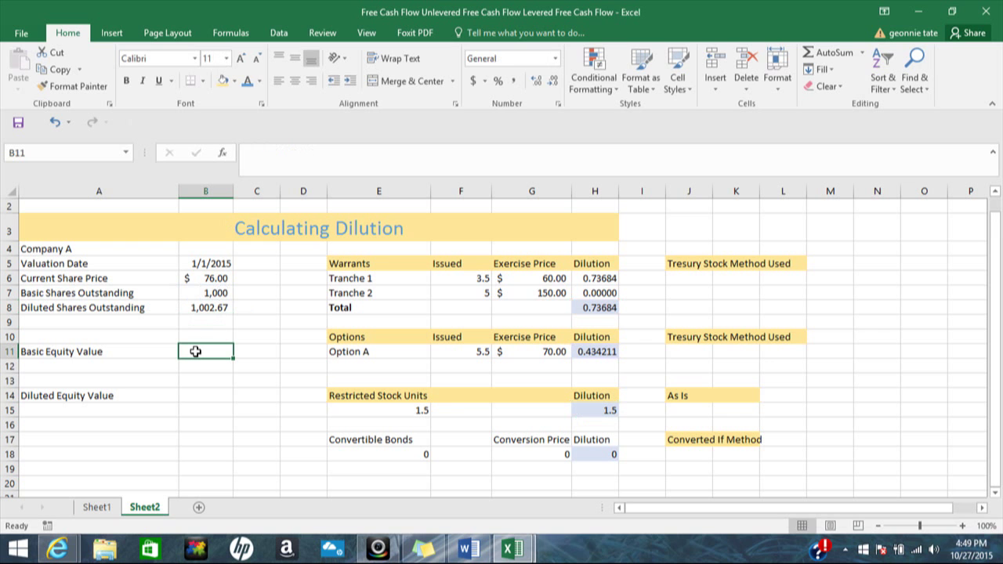
type("=")
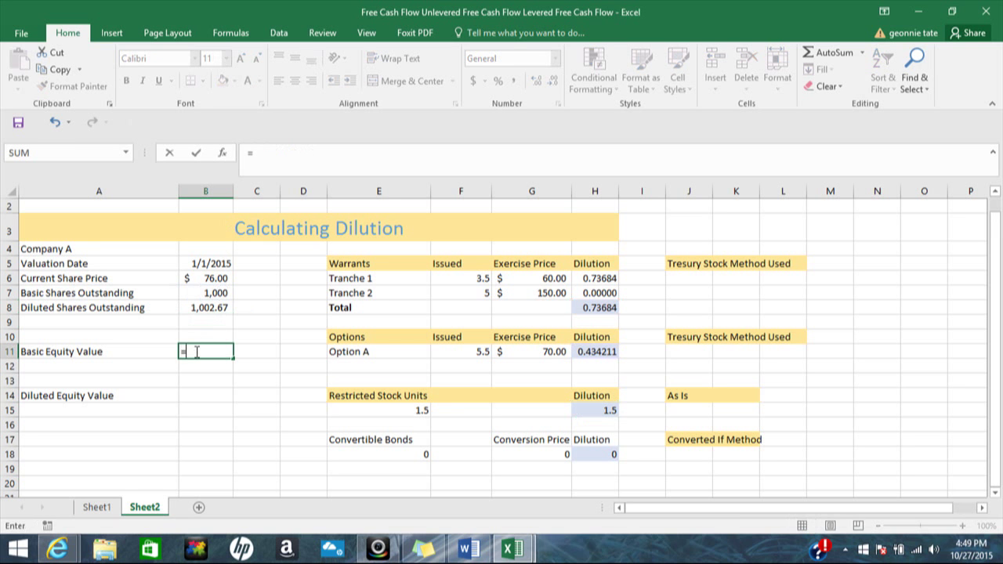
left_click(210, 278)
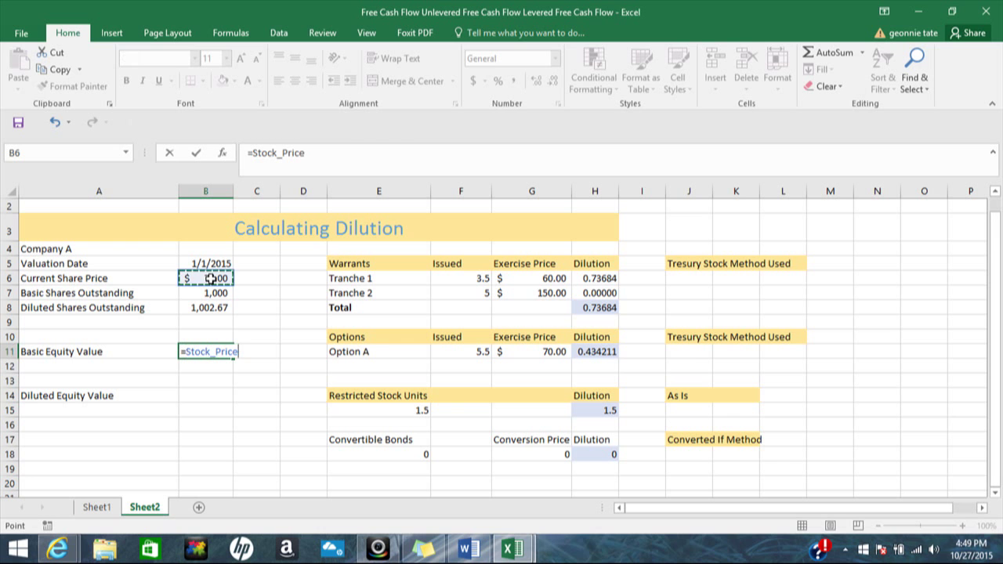
type("*")
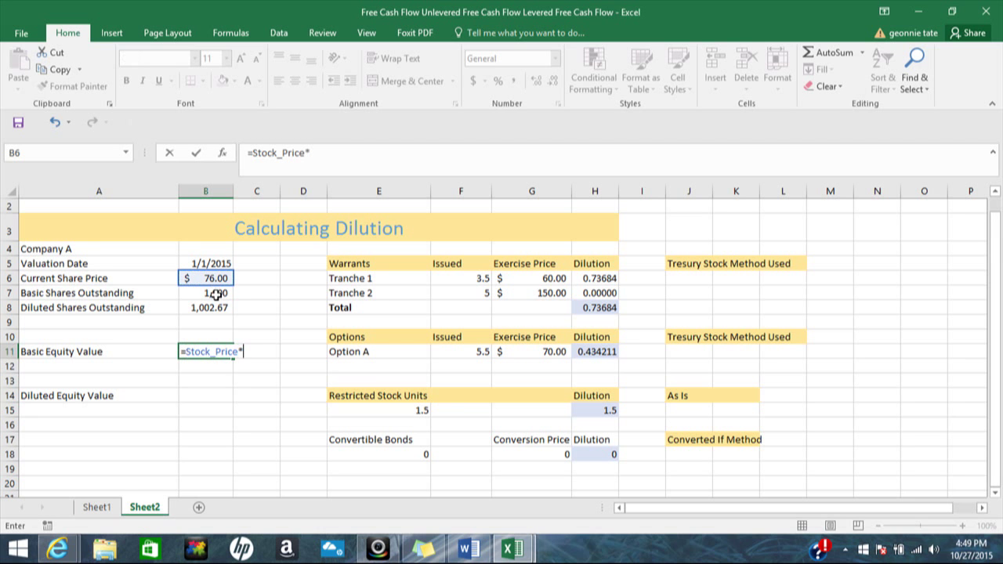
left_click(216, 293)
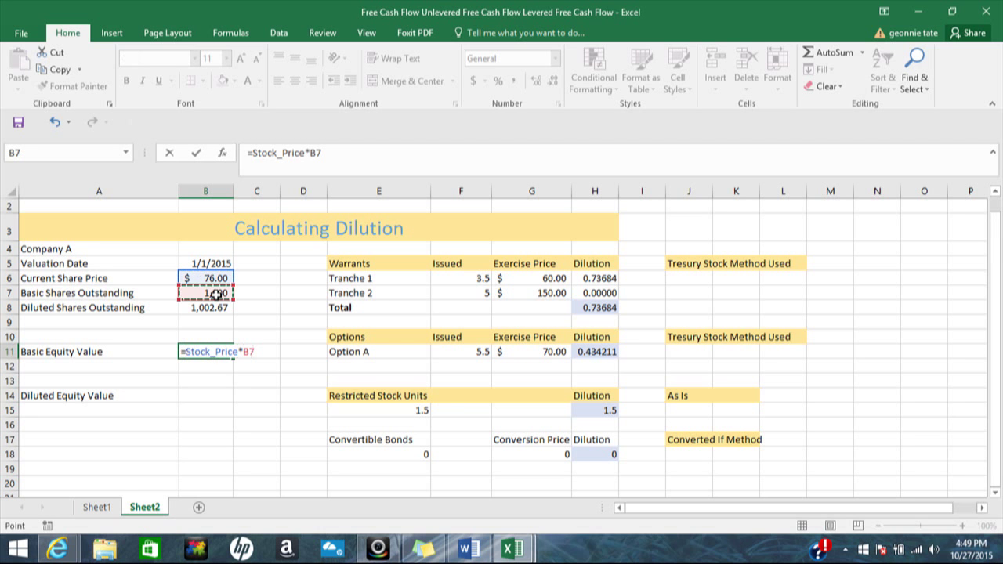
key("Return")
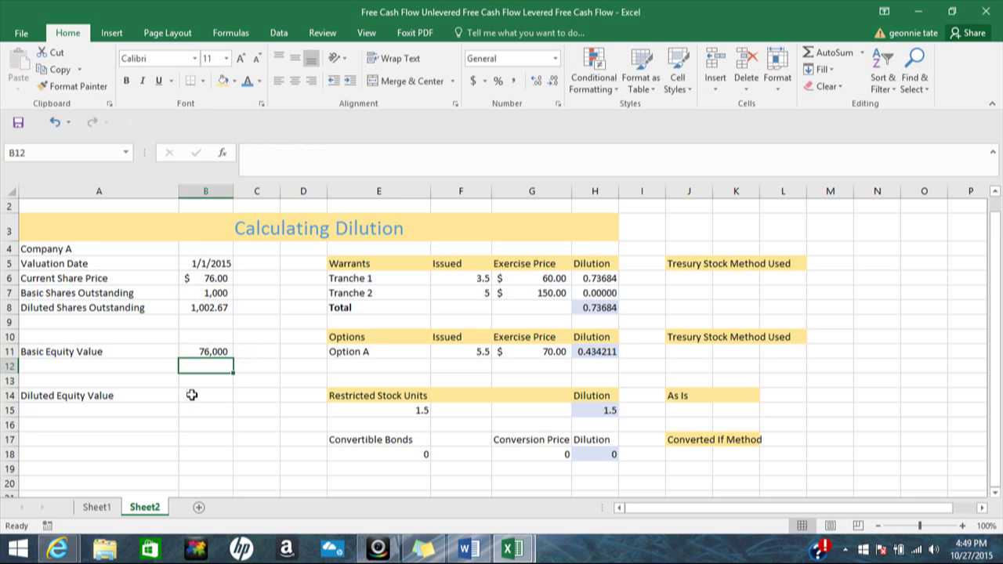
left_click(203, 353)
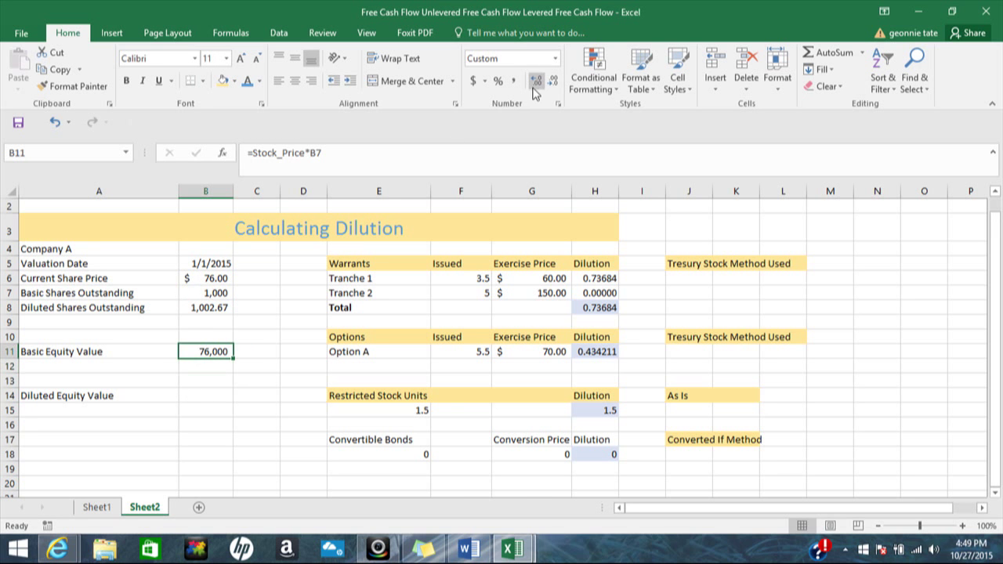
left_click(475, 81)
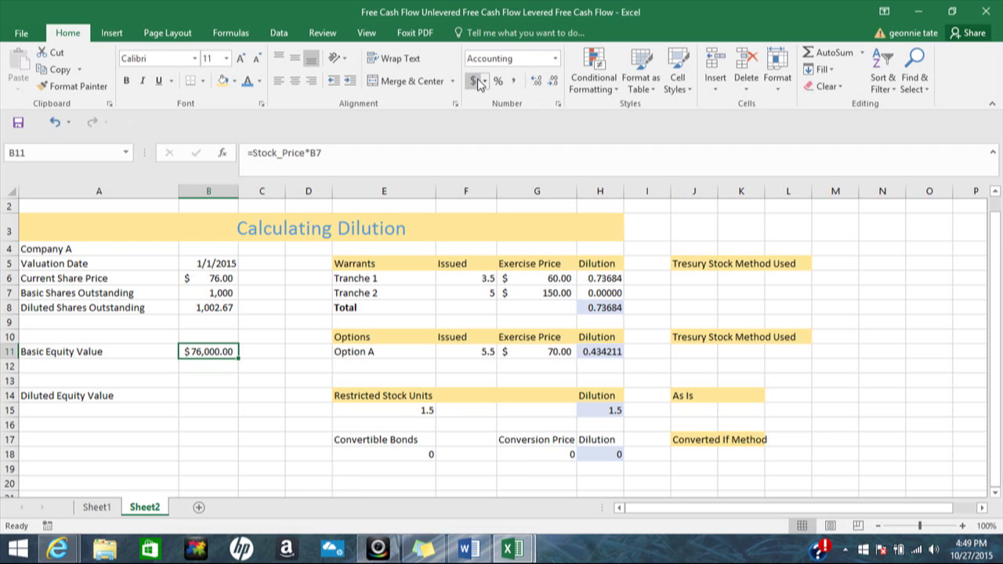
Calculate Diluted Equity Value in B14 with =Stock_Price*B8 and apply the dollar Accounting number format to it.
left_click(196, 394)
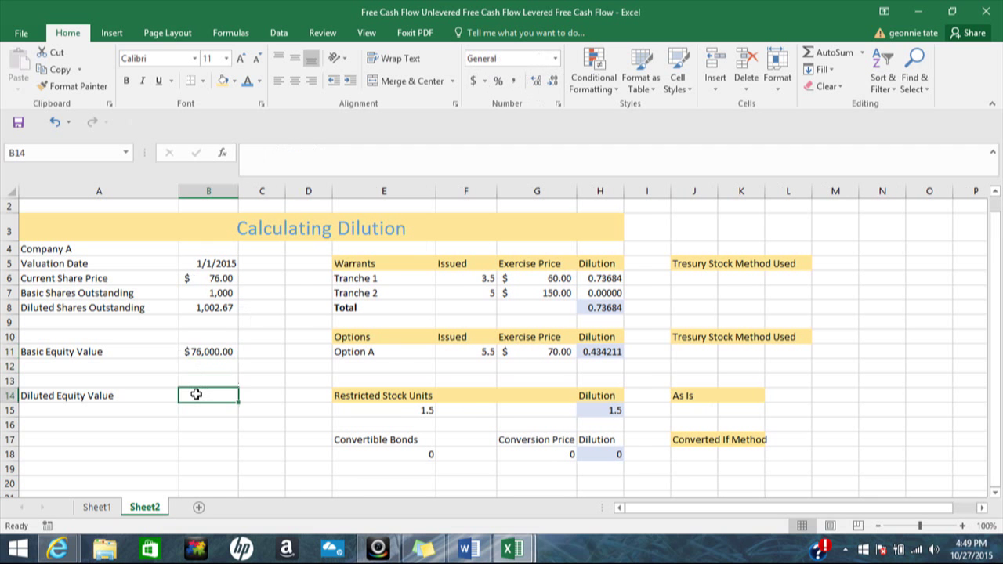
type("=")
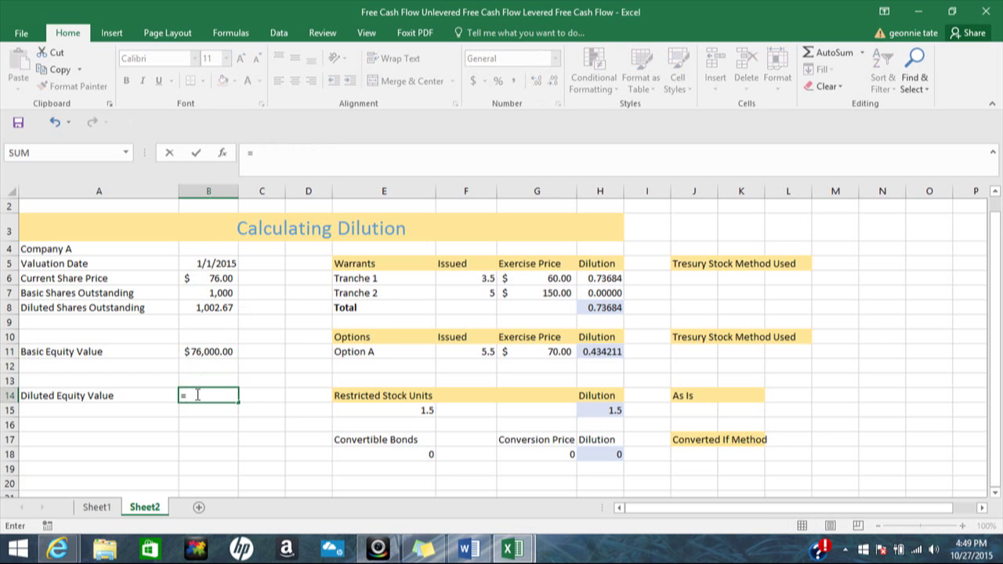
left_click(221, 279)
type("*")
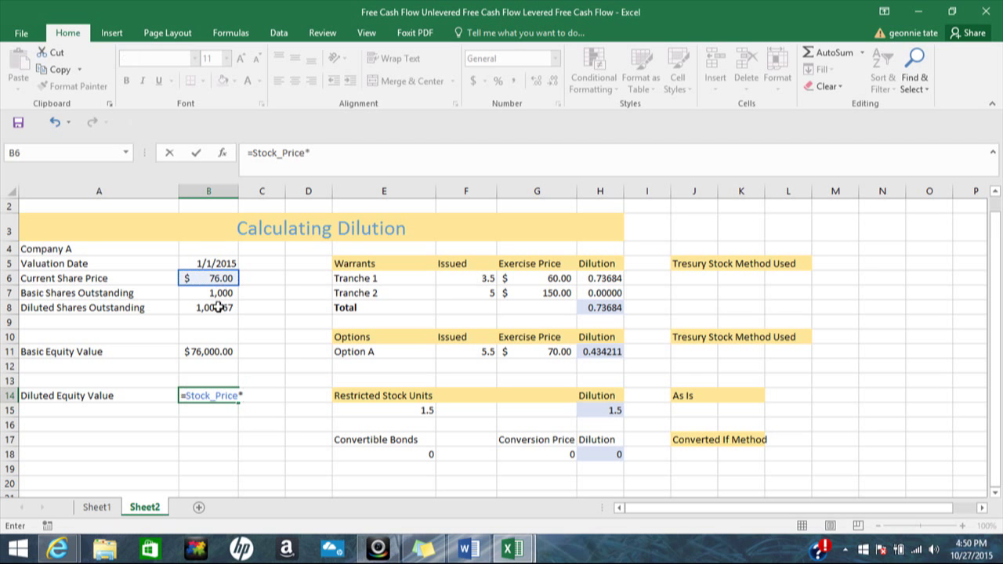
left_click(217, 308)
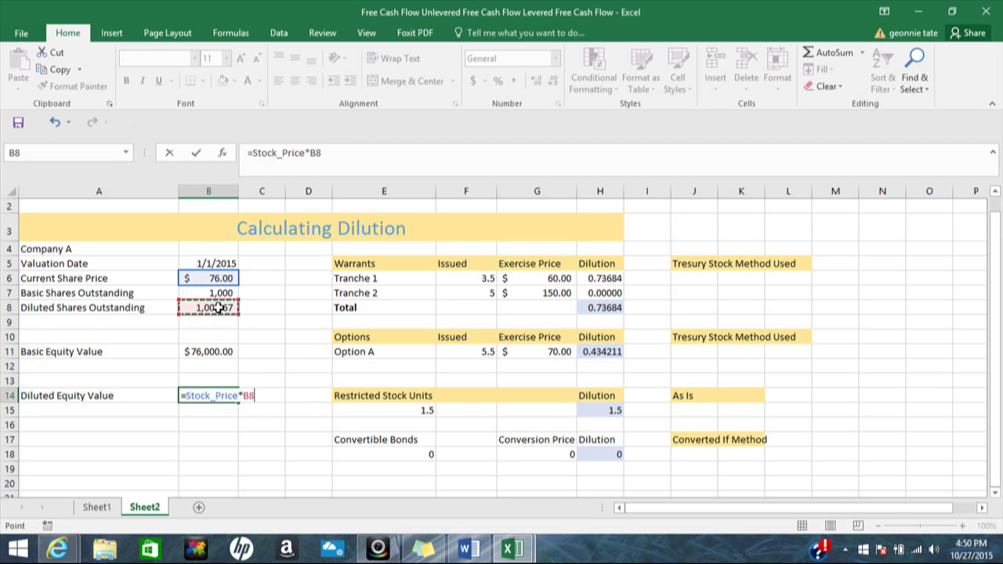
key("Return")
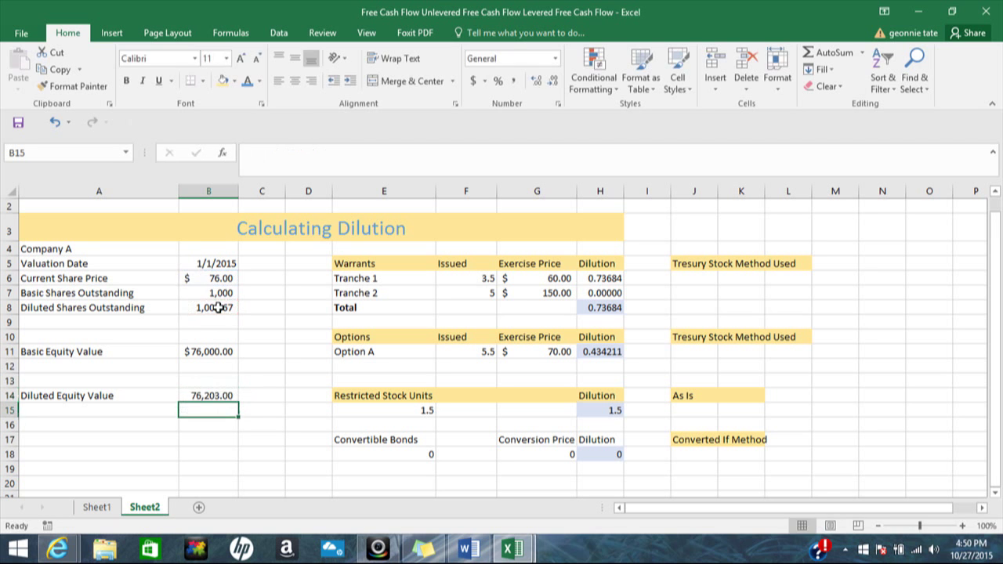
left_click(199, 396)
left_click(471, 82)
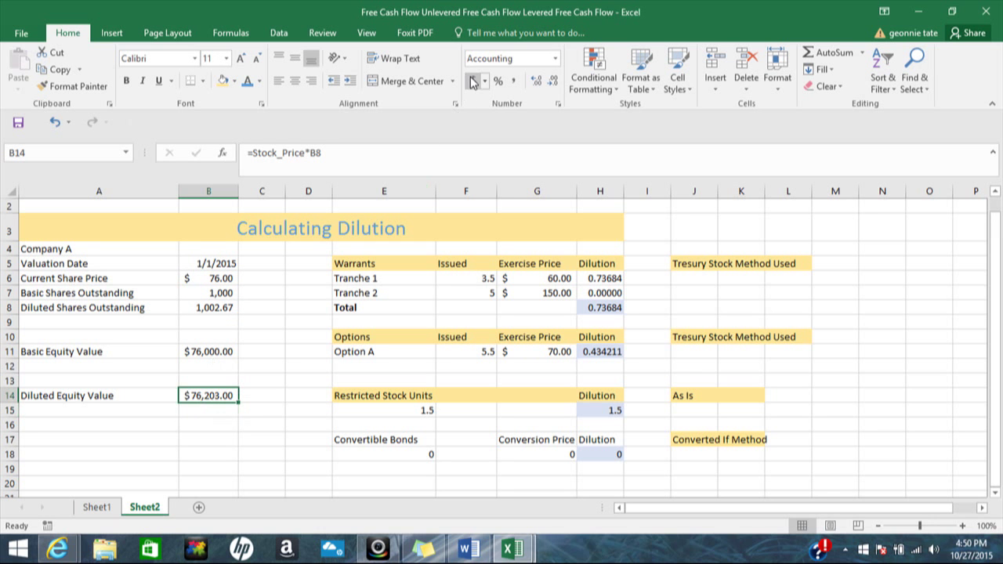
Review the Diluted Equity Value formula in B14 and compare it with the Basic Equity Value in B11.
left_click(214, 426)
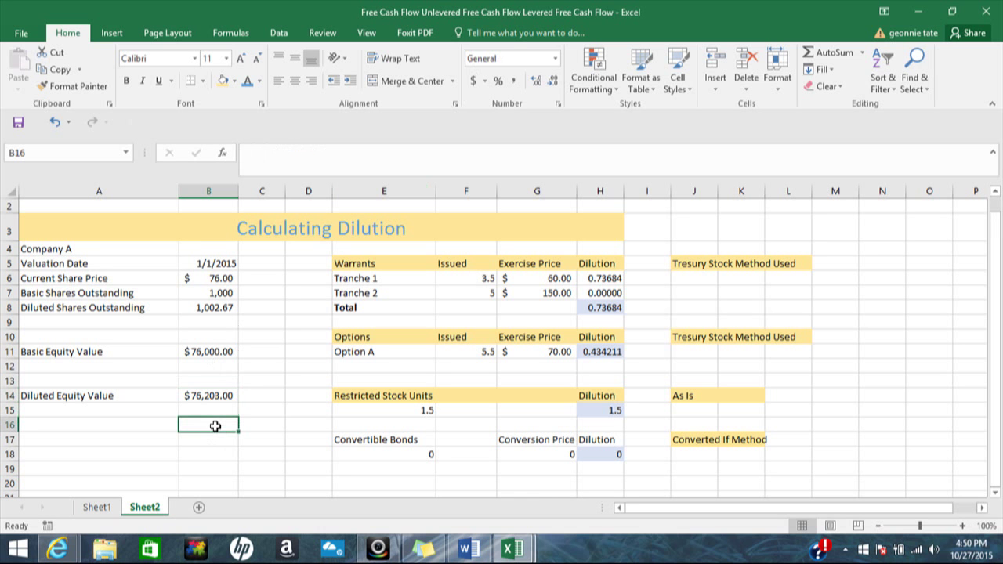
double_click(205, 393)
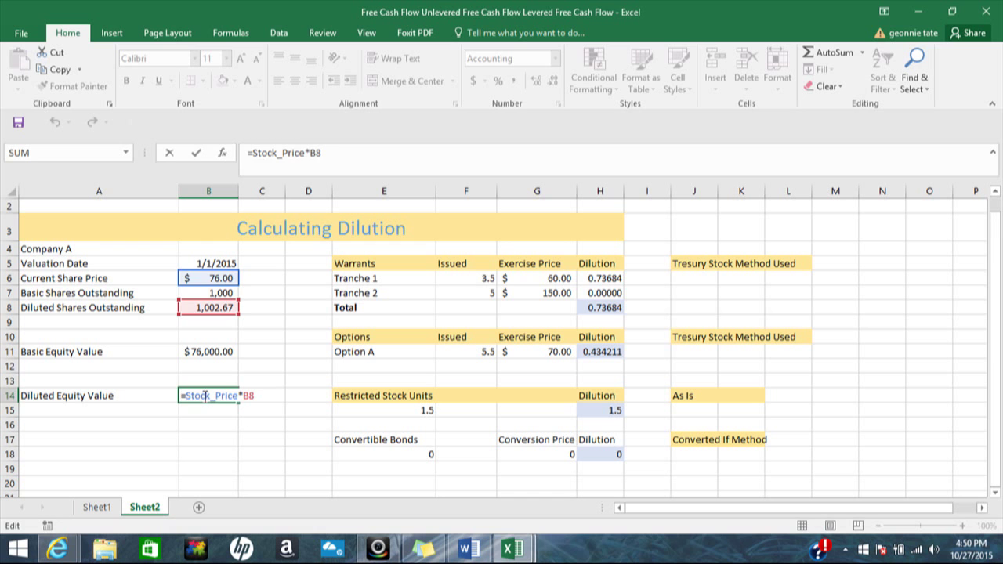
key("Return")
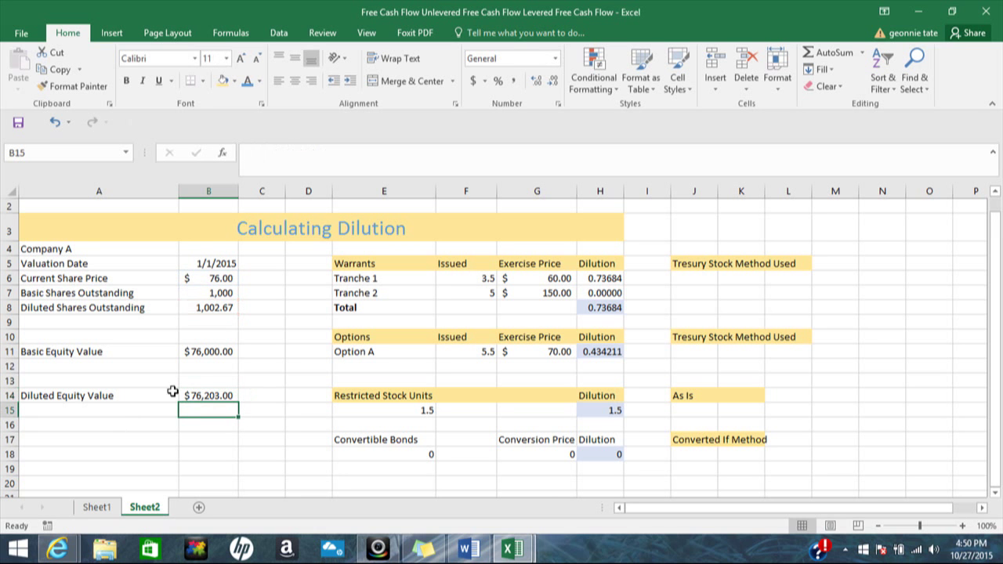
left_click(203, 352)
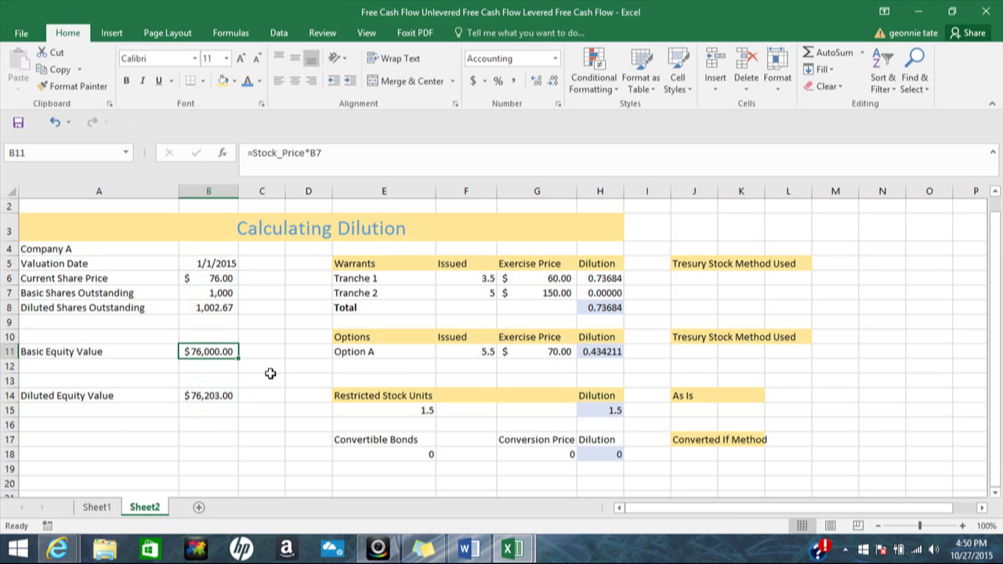
left_click(200, 410)
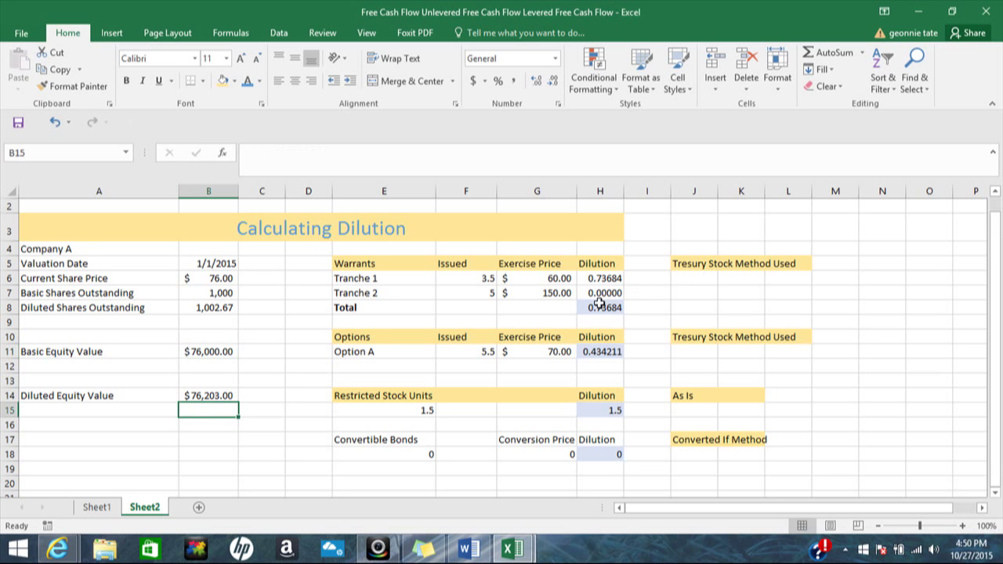
left_click(208, 397)
left_click(202, 353)
left_click(212, 430)
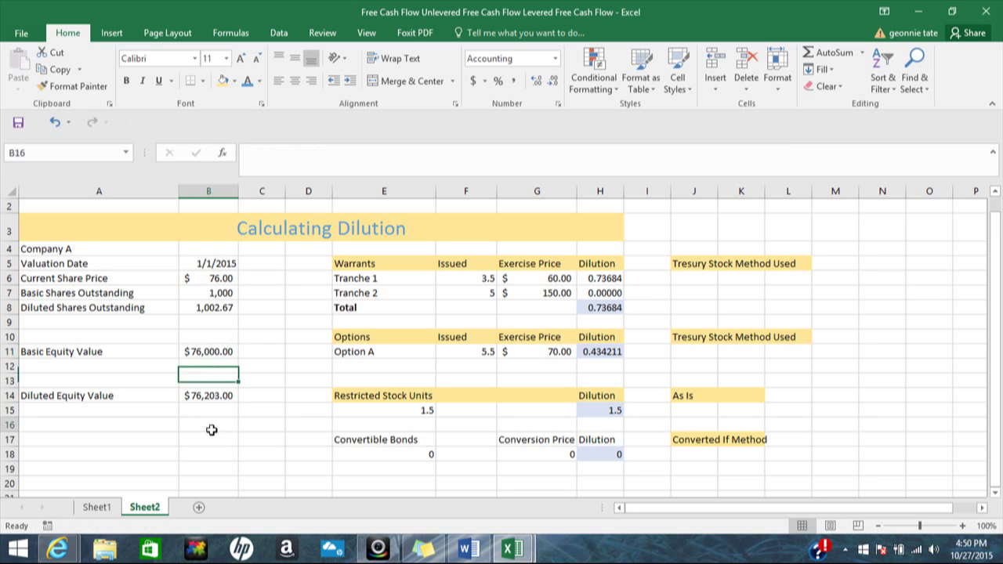